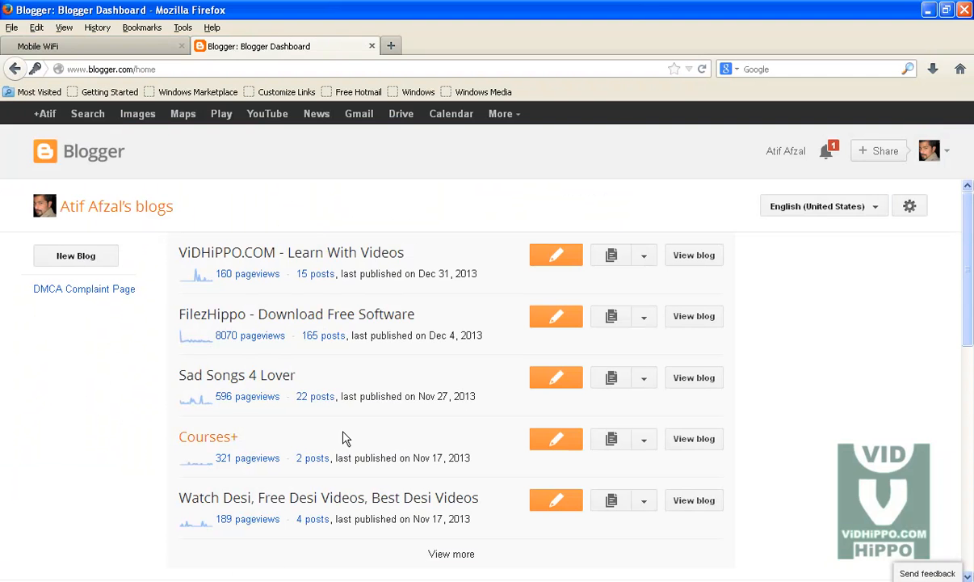
- Open the dropdown menu beside the ViDHiPPO.COM blog on the Blogger dashboard
click(647, 264)
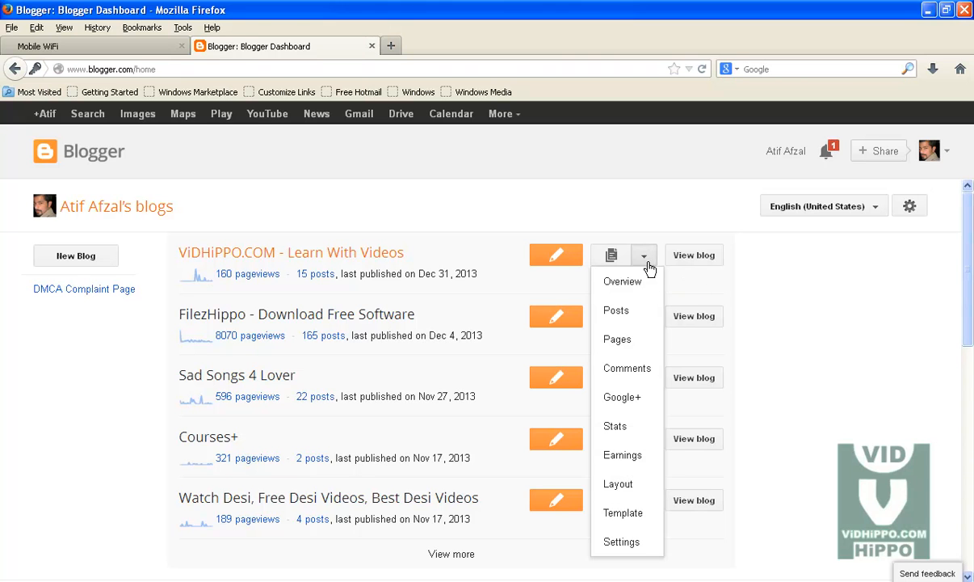
- Open Settings > Basic for ViDHiPPO.COM and review the title, description, privacy and address
click(622, 542)
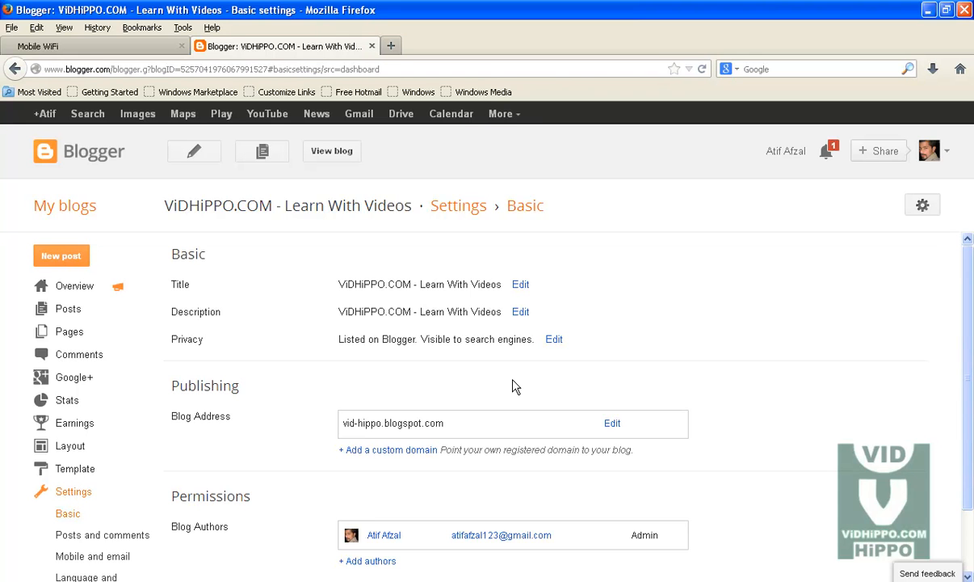
scroll(515, 386, down, 2)
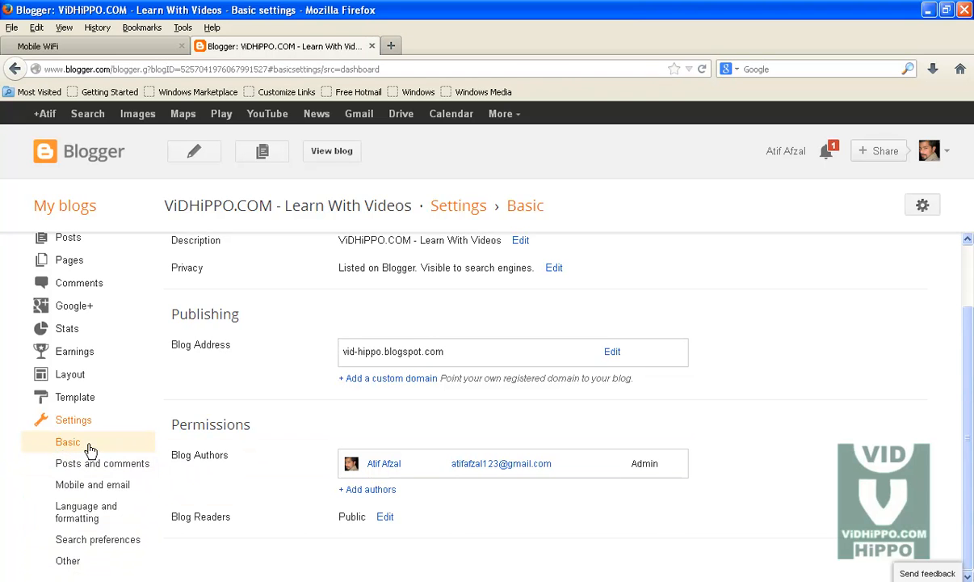
scroll(202, 451, up, 1)
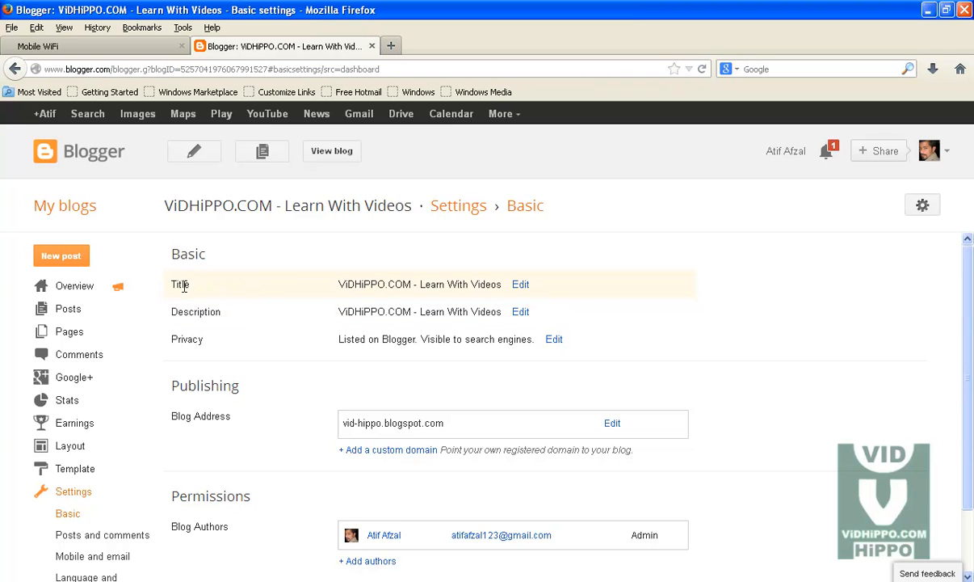
drag(190, 285, 171, 286)
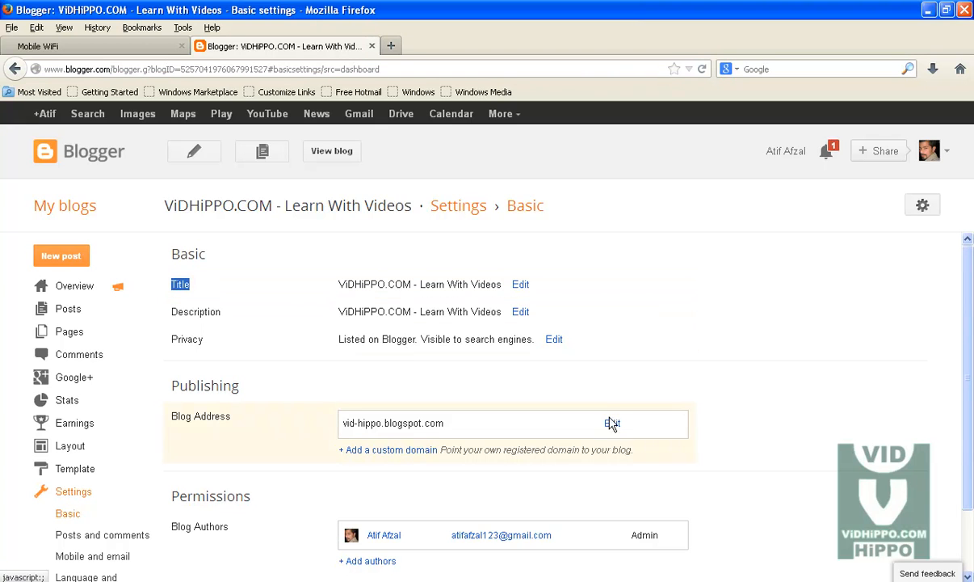
click(520, 286)
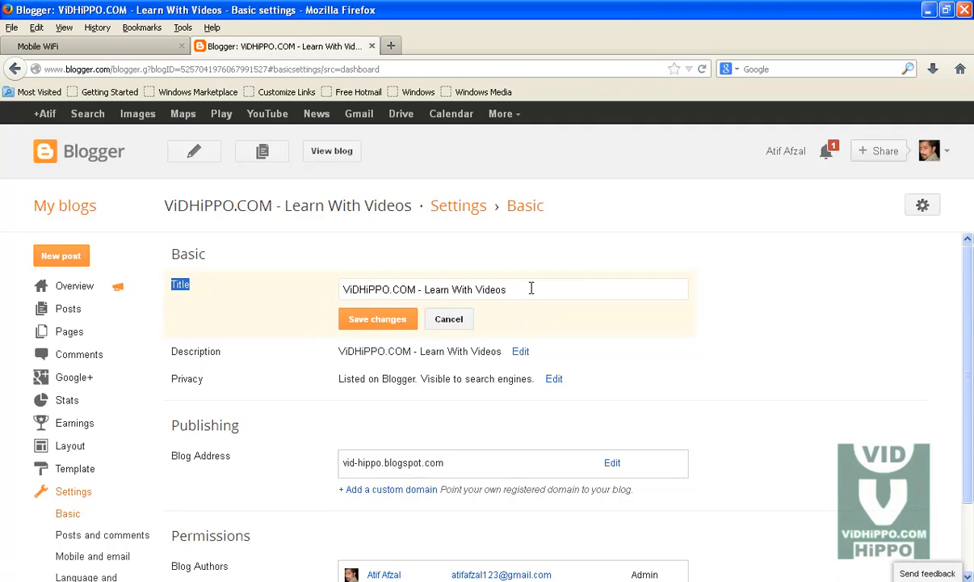
drag(531, 288, 283, 285)
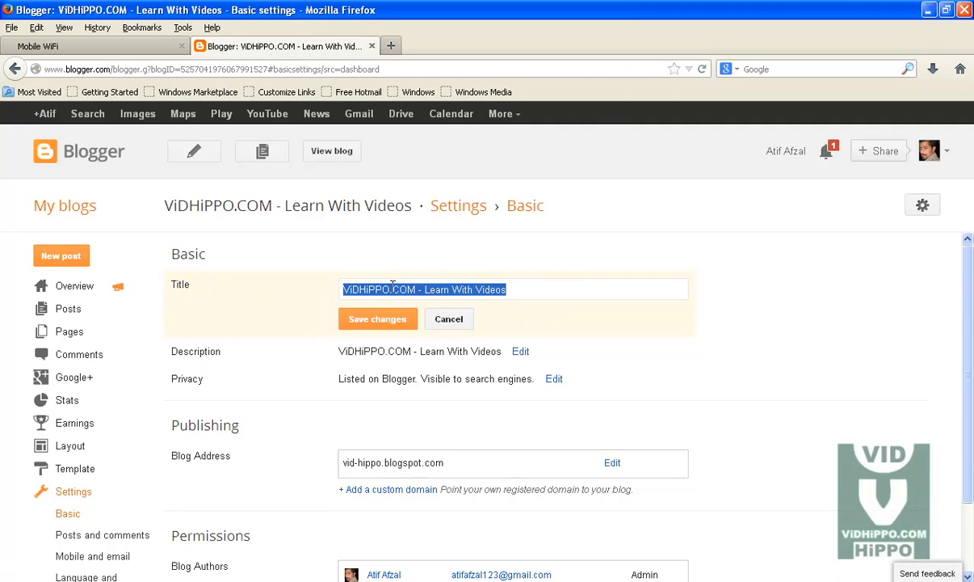
click(449, 319)
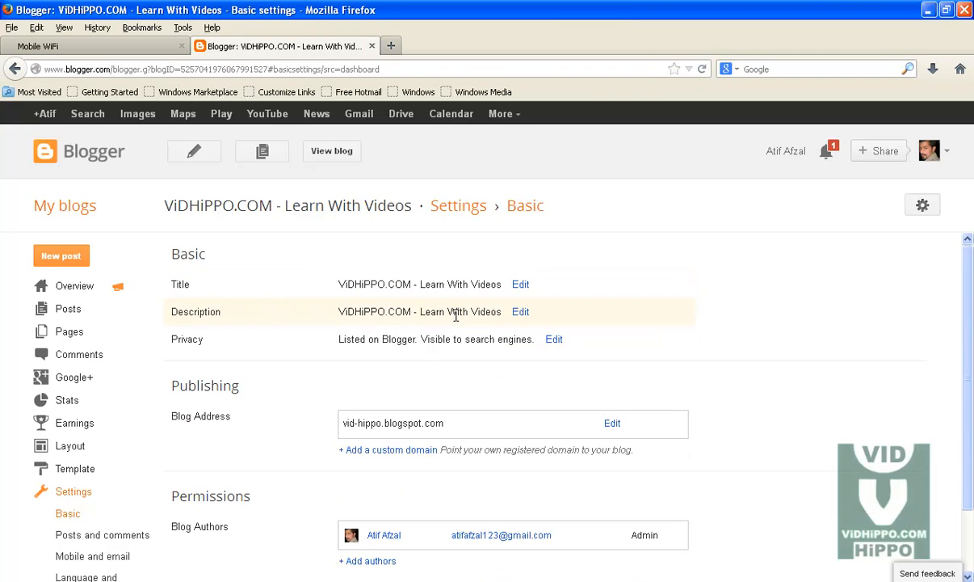
click(521, 317)
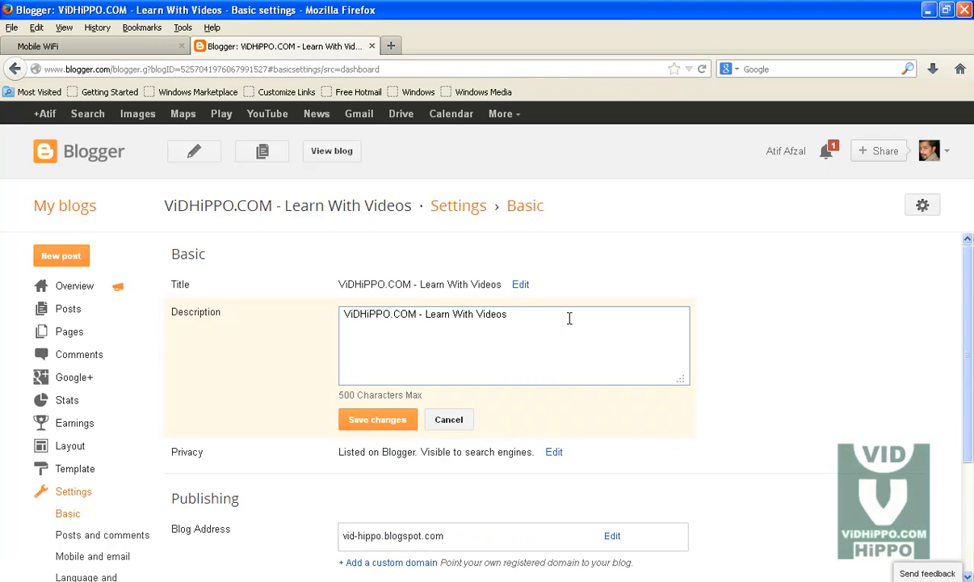
drag(574, 318, 343, 315)
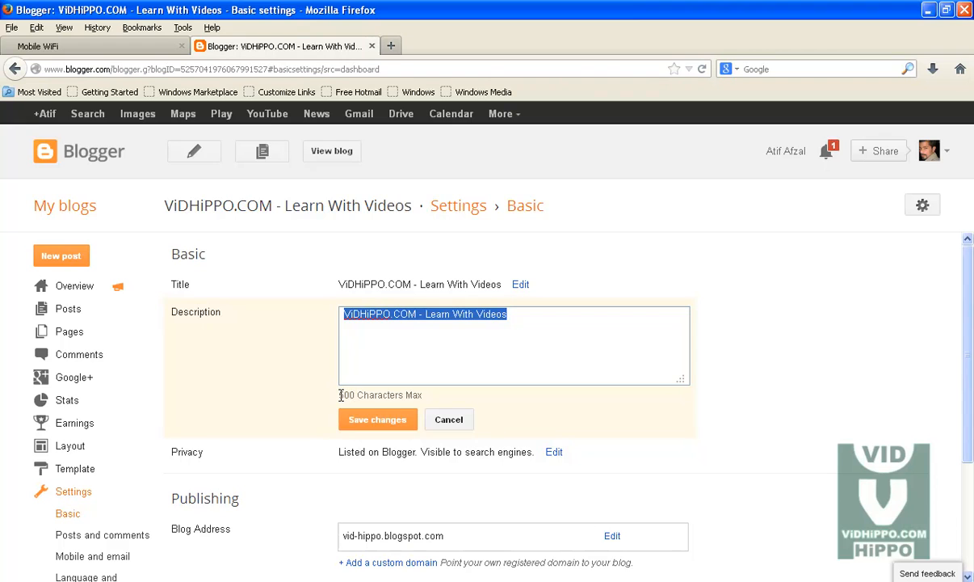
drag(339, 395, 427, 404)
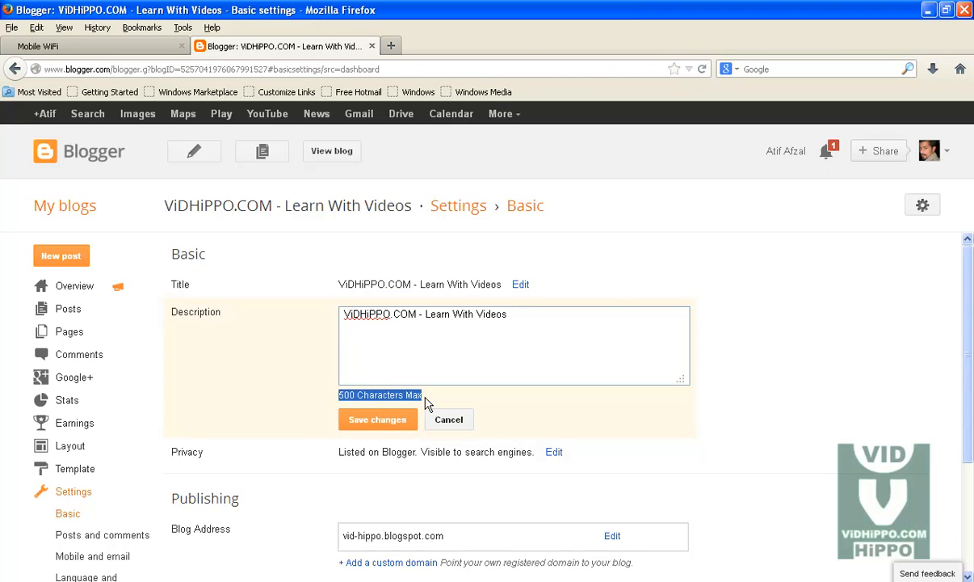
click(533, 349)
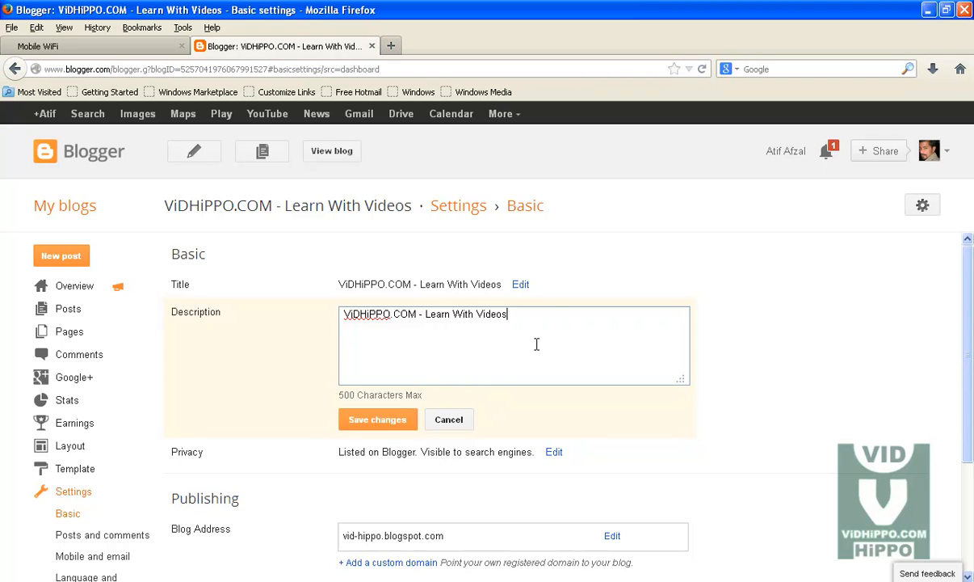
drag(552, 326, 337, 316)
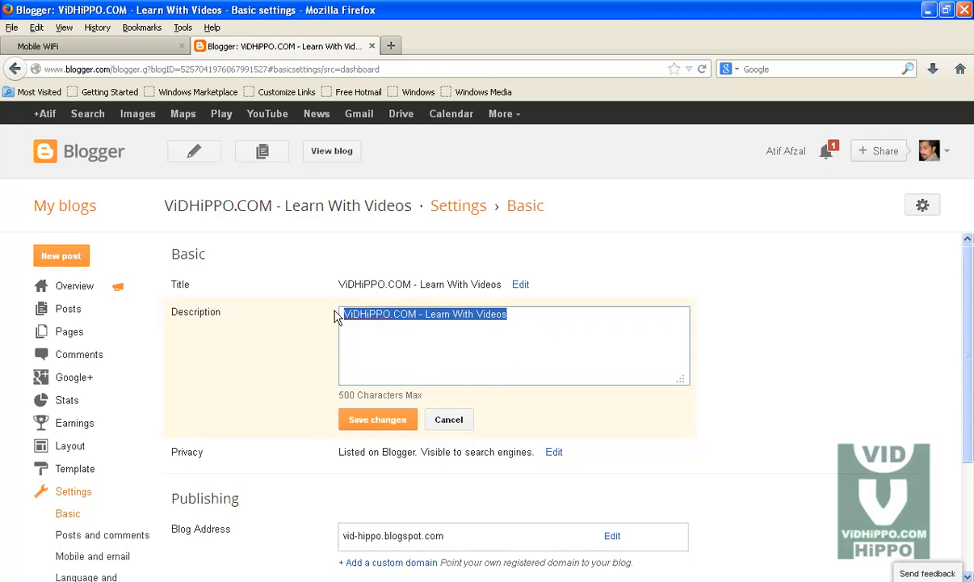
click(449, 417)
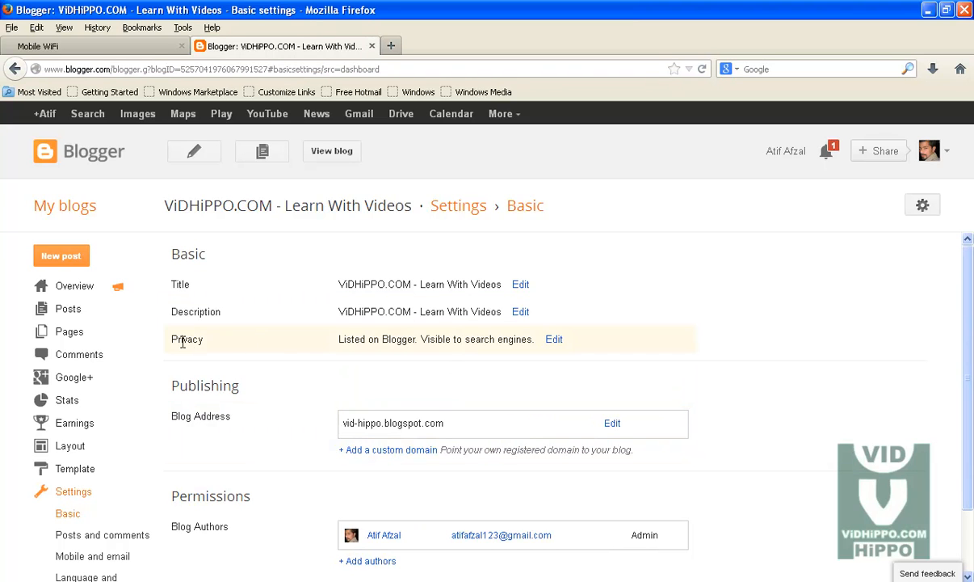
click(554, 340)
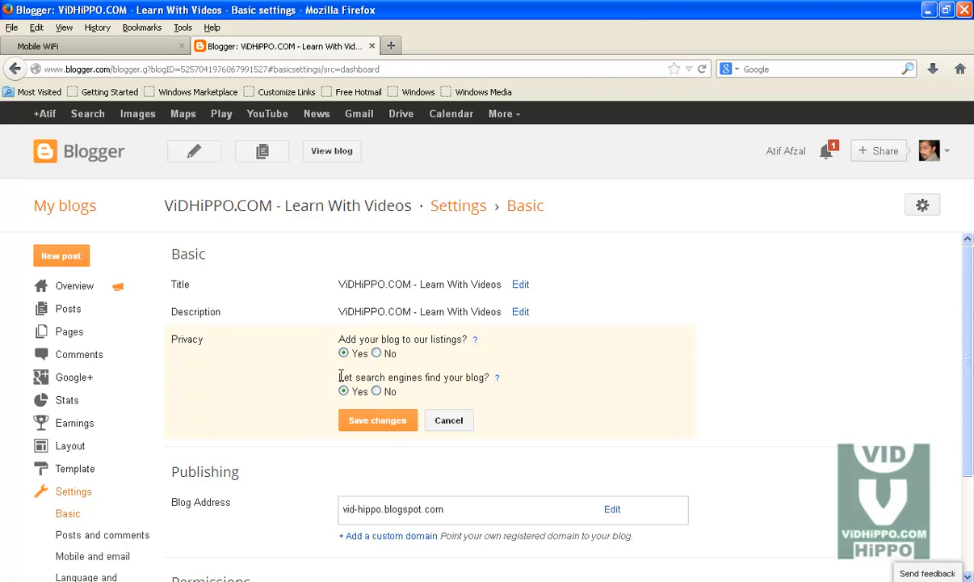
click(454, 426)
scroll(348, 391, down, 1)
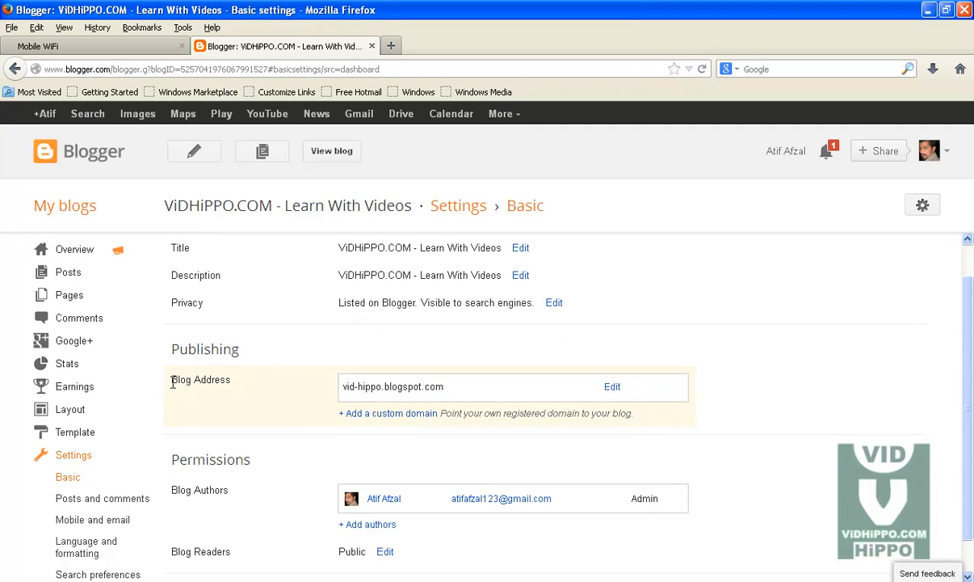
drag(171, 382, 233, 385)
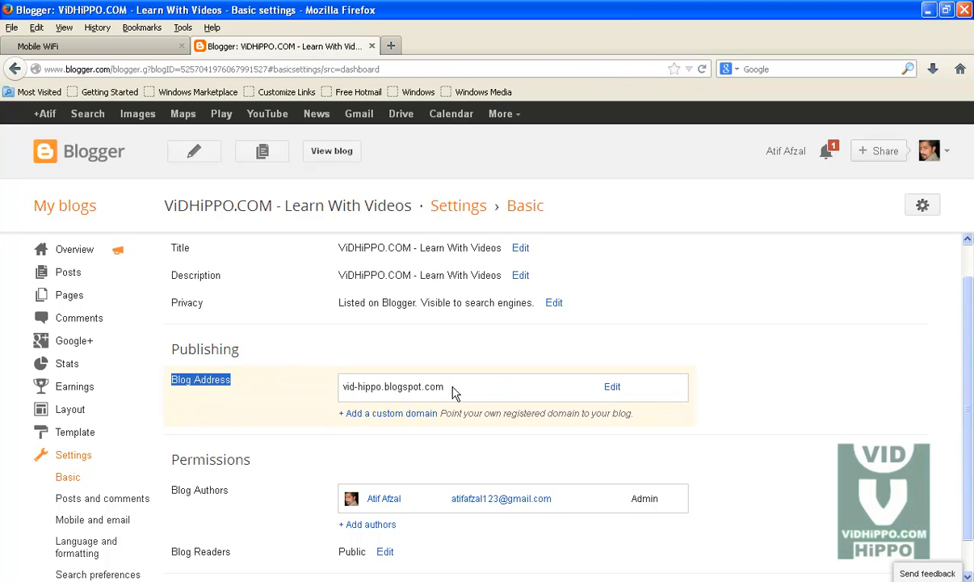
click(610, 389)
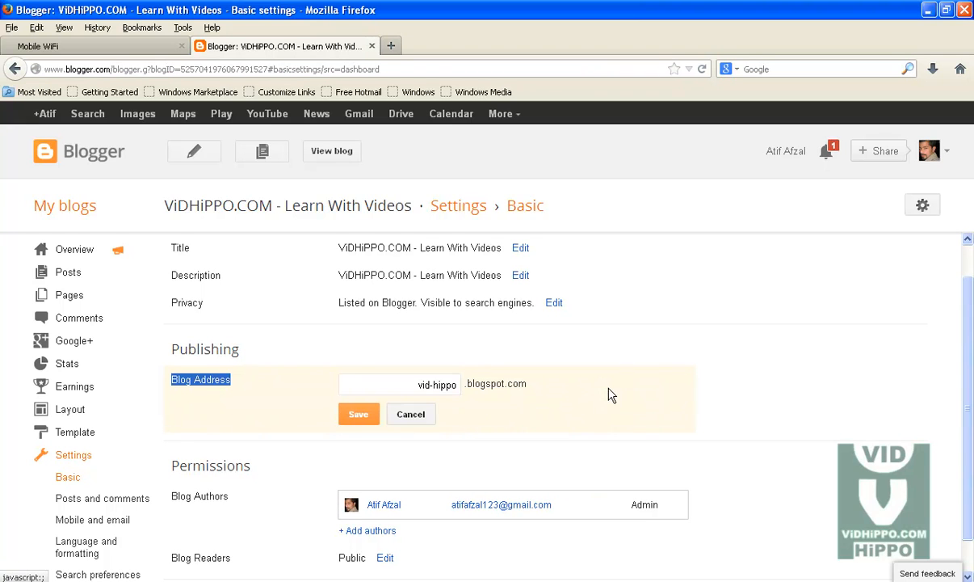
drag(390, 384, 457, 386)
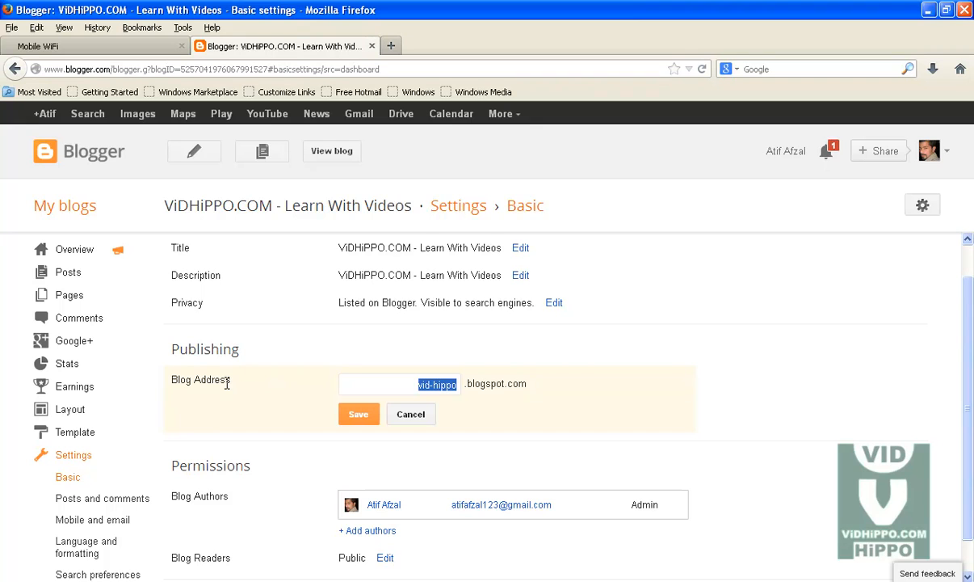
click(410, 414)
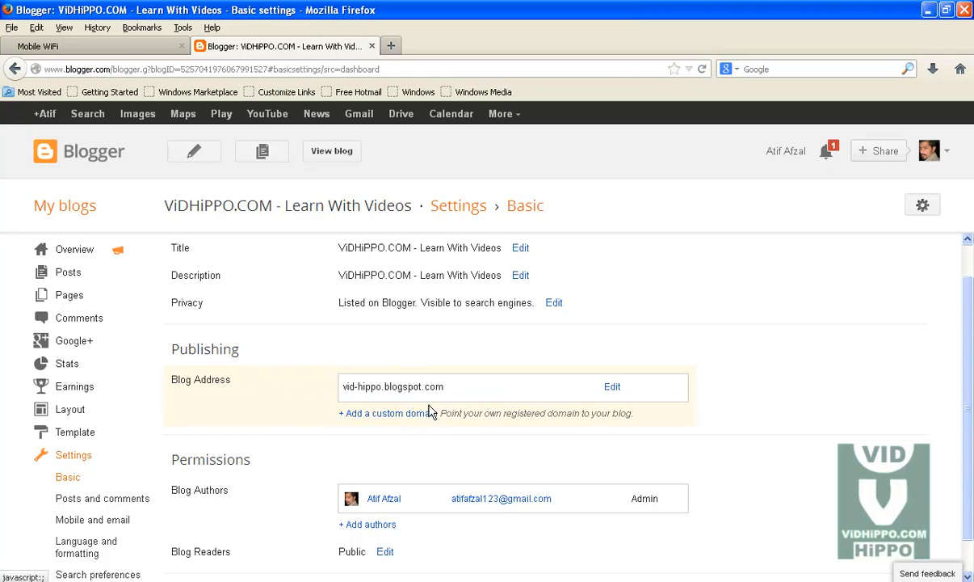
drag(448, 389, 331, 393)
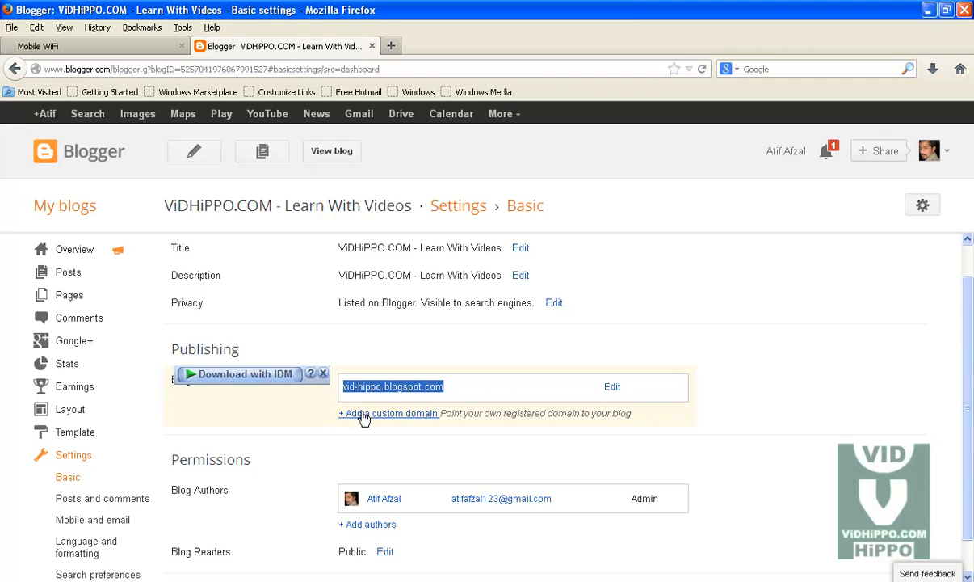
click(324, 374)
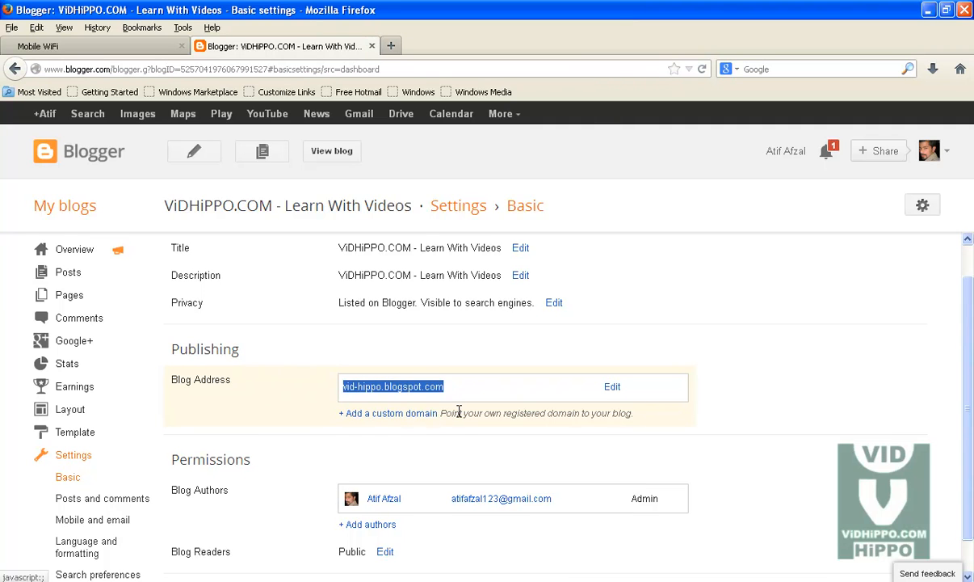
scroll(457, 413, down, 1)
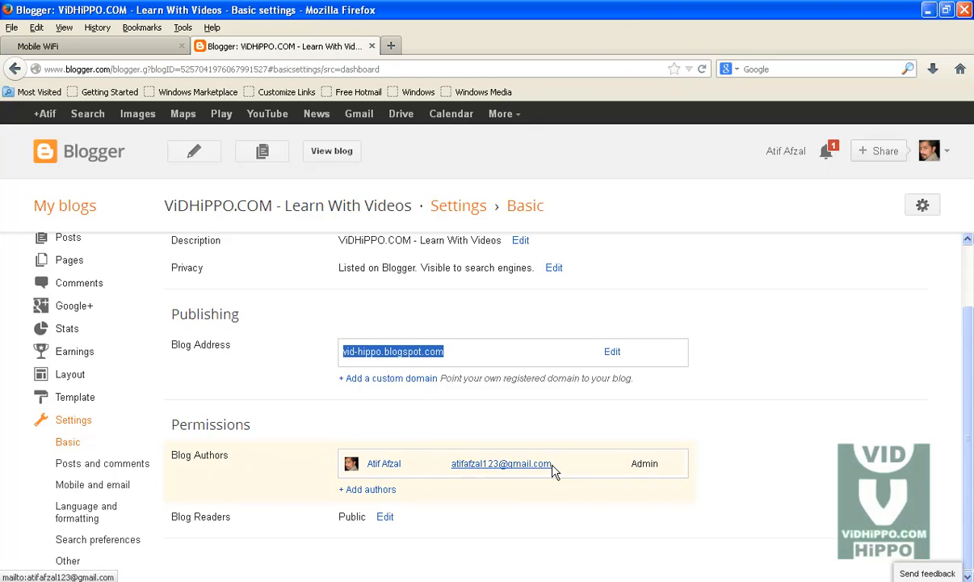
double_click(642, 463)
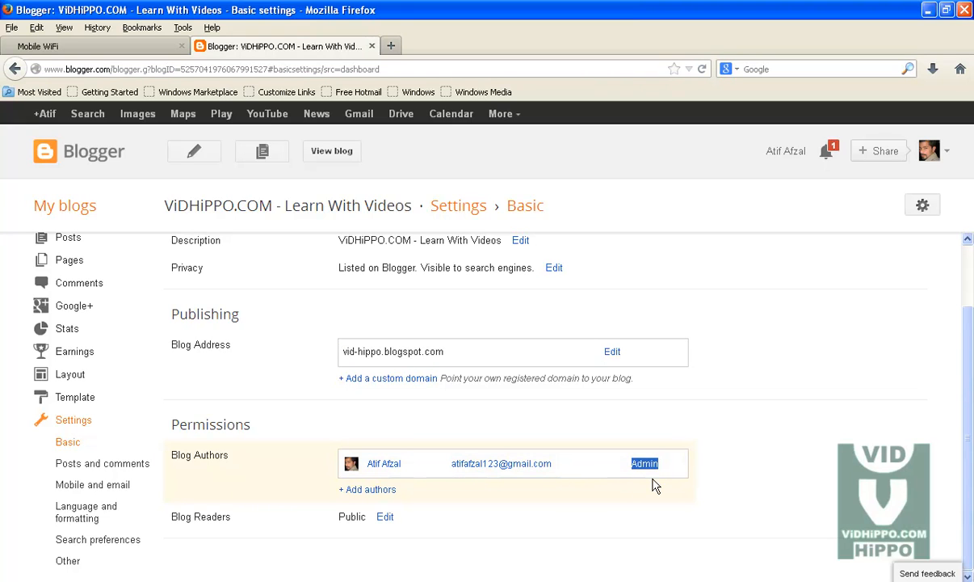
click(687, 470)
click(367, 491)
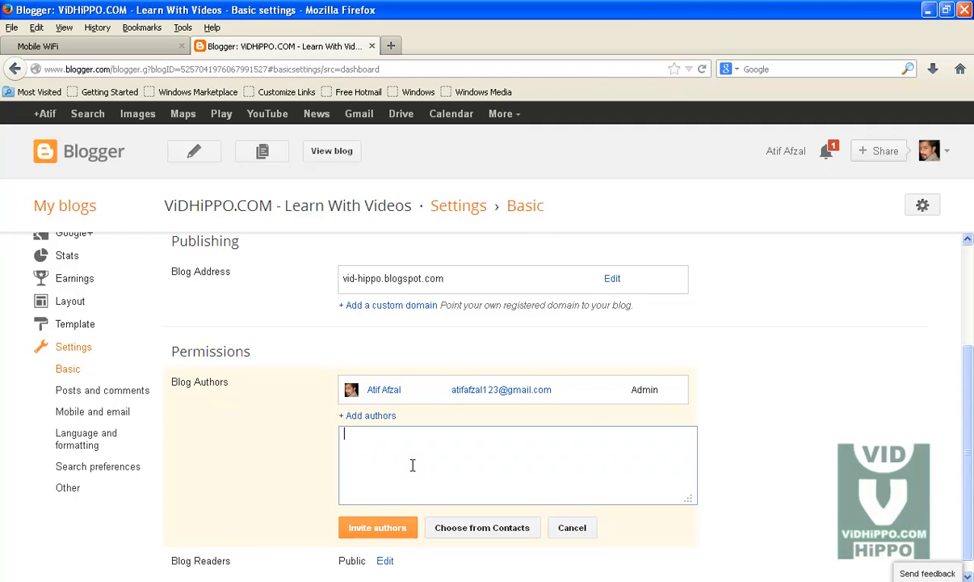
click(575, 530)
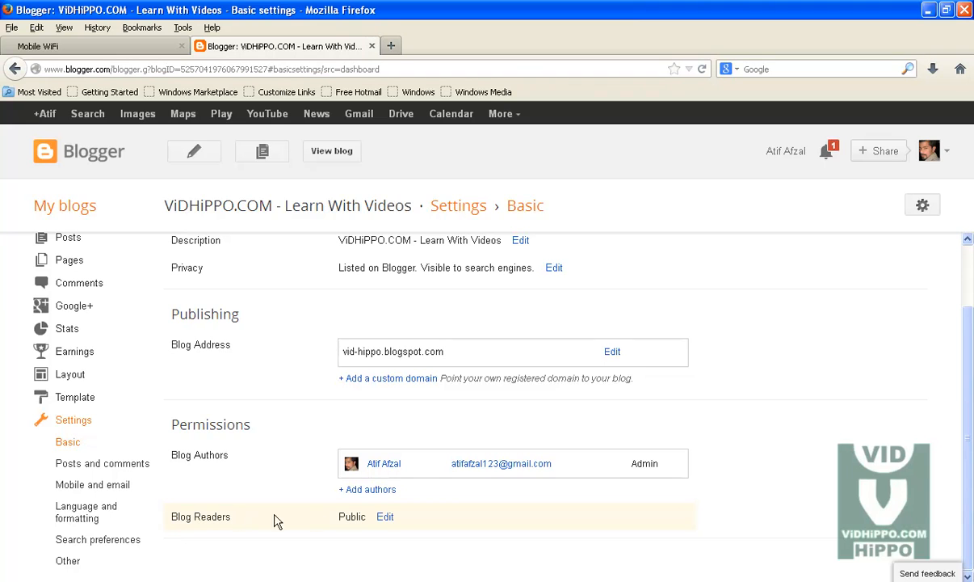
click(383, 519)
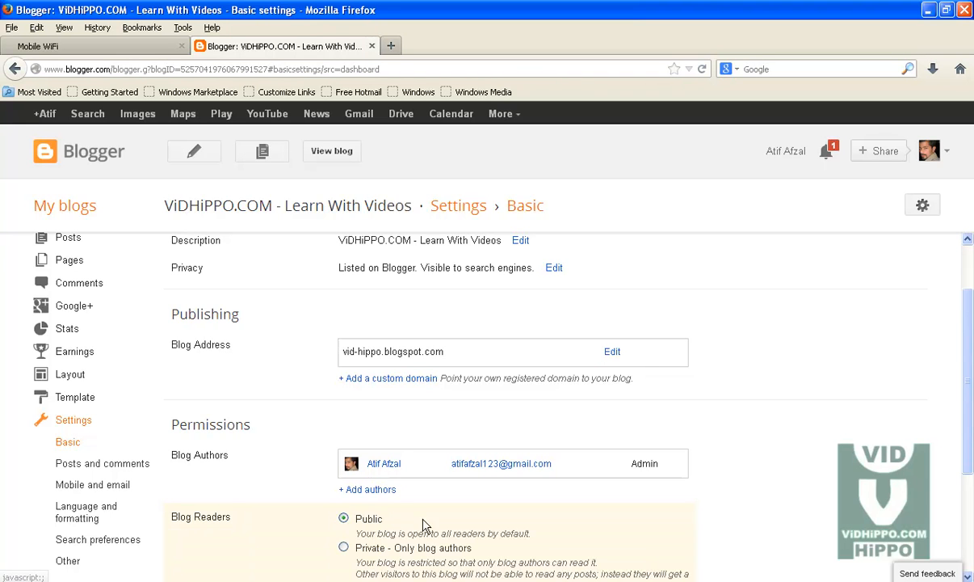
drag(970, 372, 971, 469)
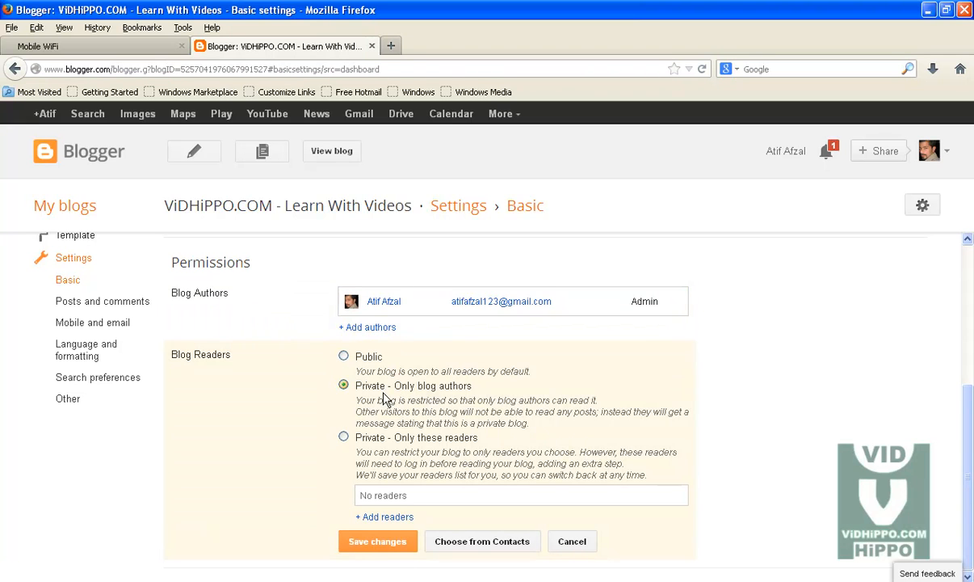
click(343, 436)
click(343, 356)
click(571, 541)
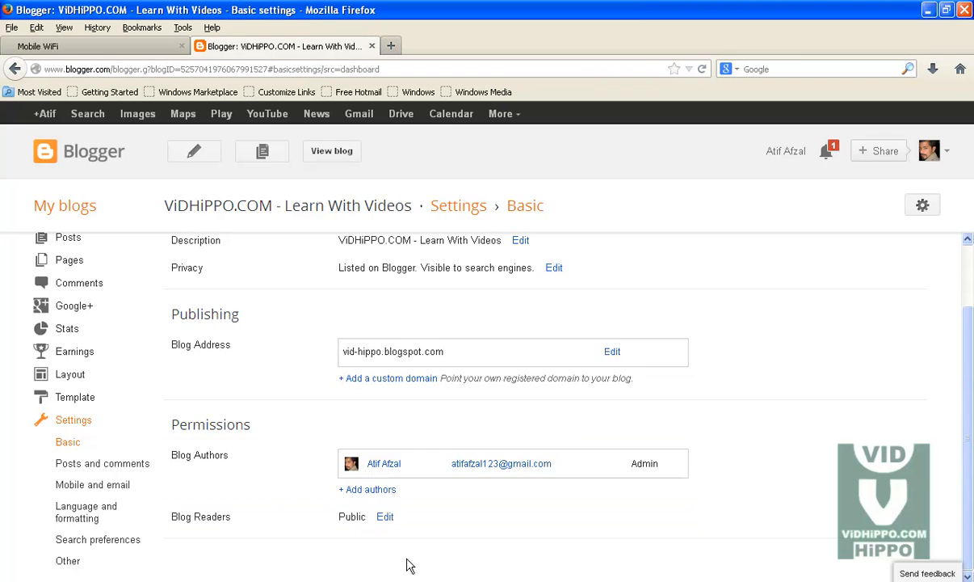
- Open Posts and comments settings, adding and then removing an empty post template
click(72, 467)
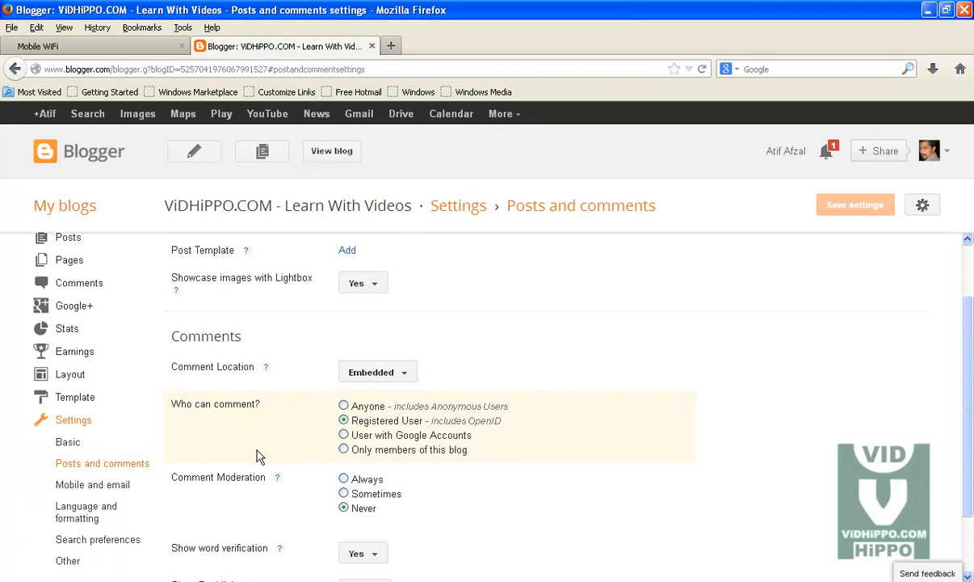
click(348, 251)
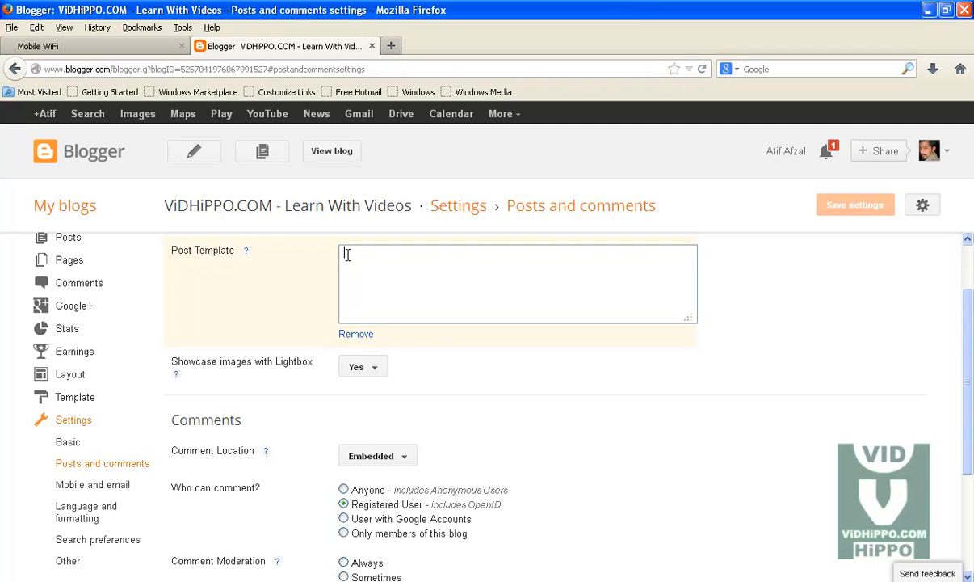
click(363, 335)
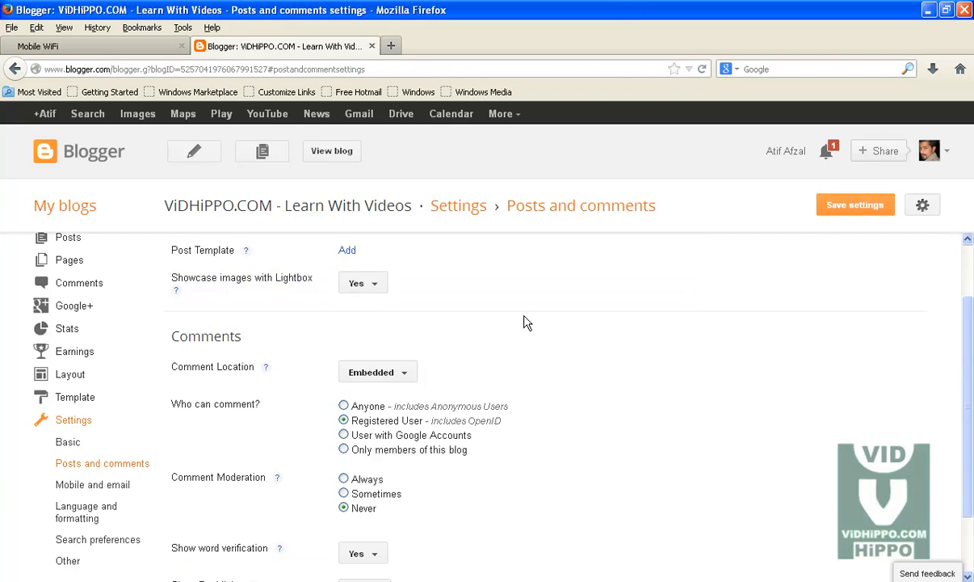
- Keep the Lightbox image showcase on Yes and comment location on Embedded
click(374, 289)
click(365, 311)
scroll(969, 307, down, 1)
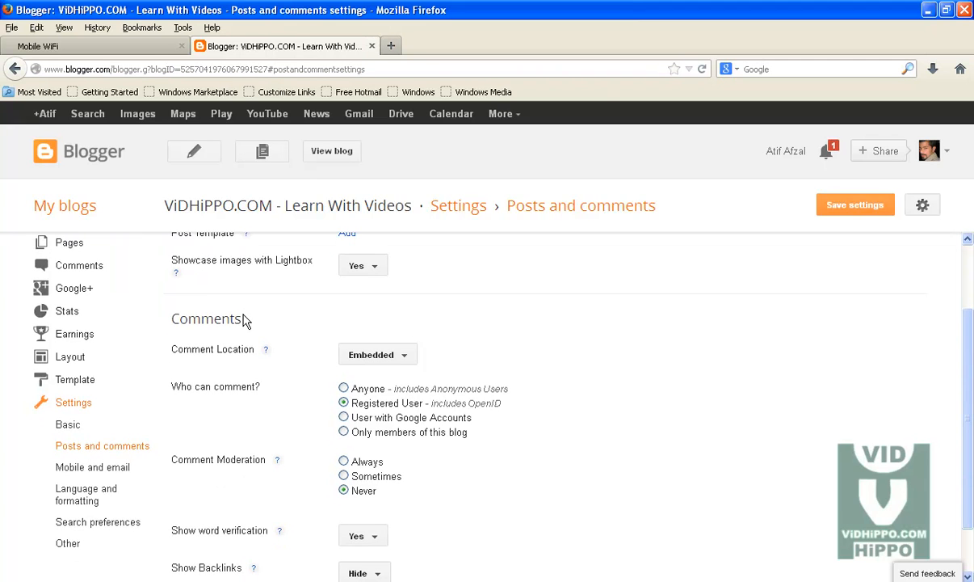
click(404, 361)
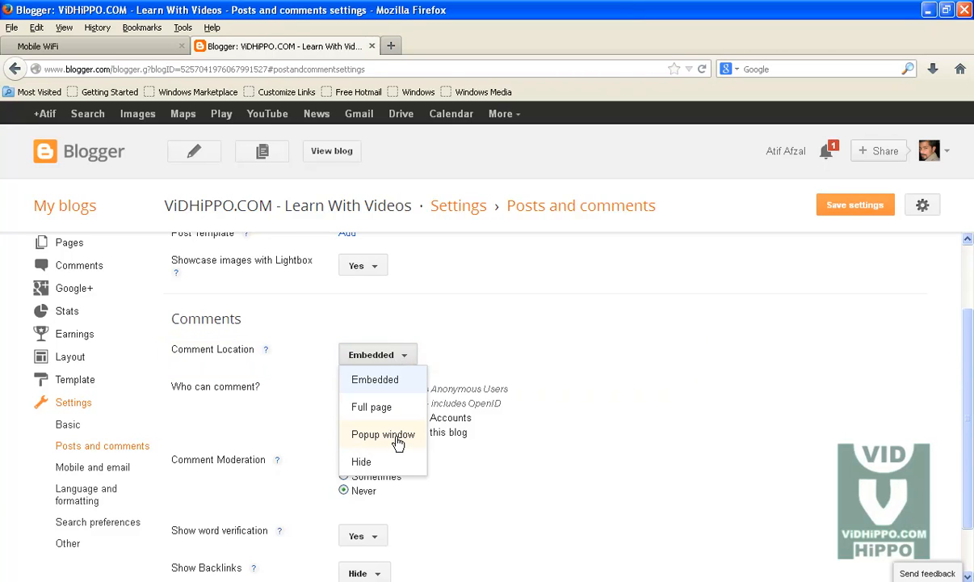
click(454, 332)
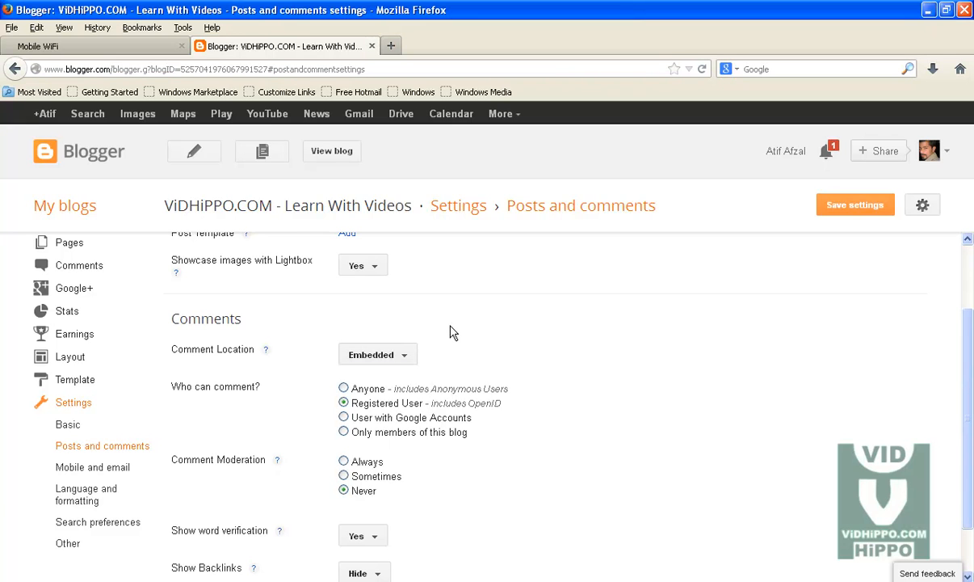
click(409, 357)
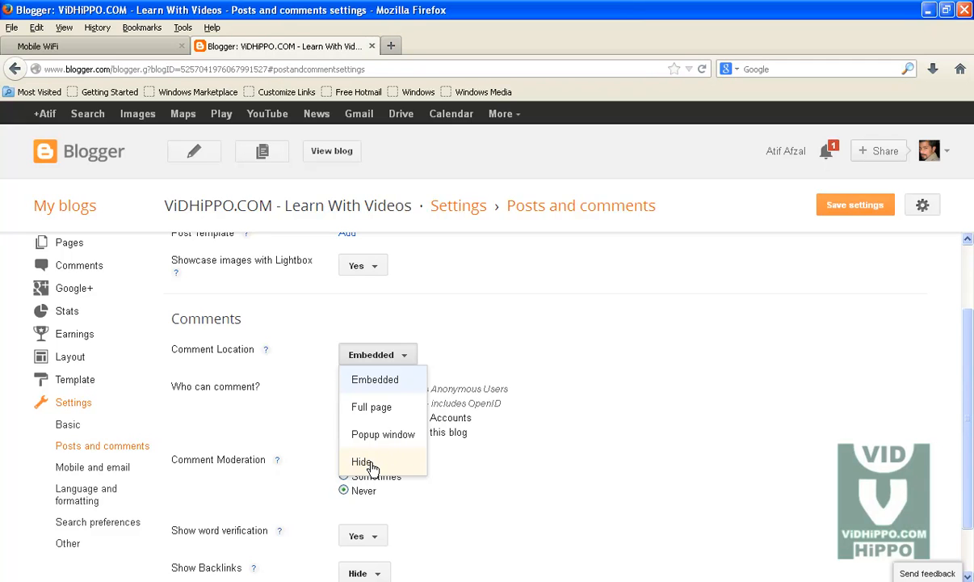
click(370, 359)
scroll(504, 351, down, 1)
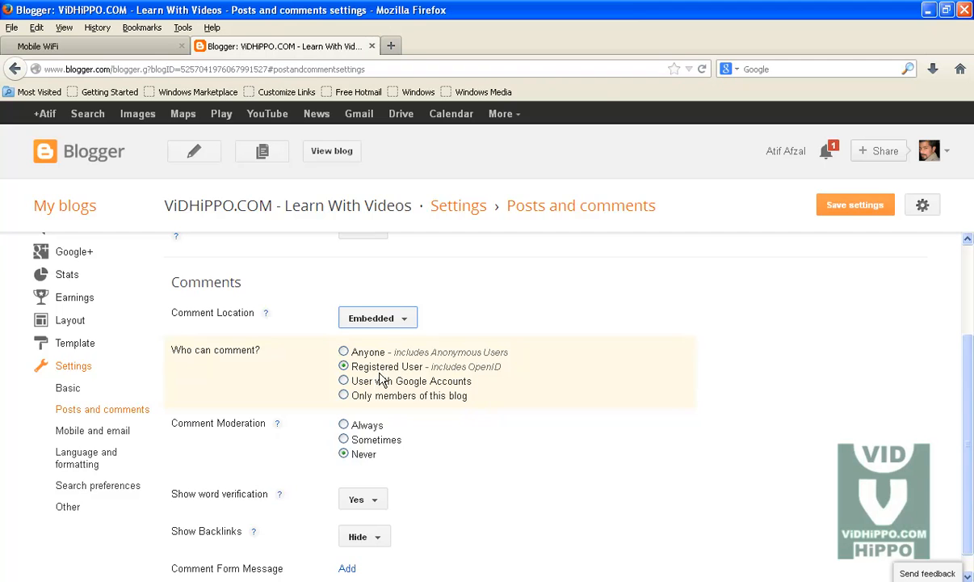
scroll(438, 389, down, 1)
scroll(437, 388, down, 2)
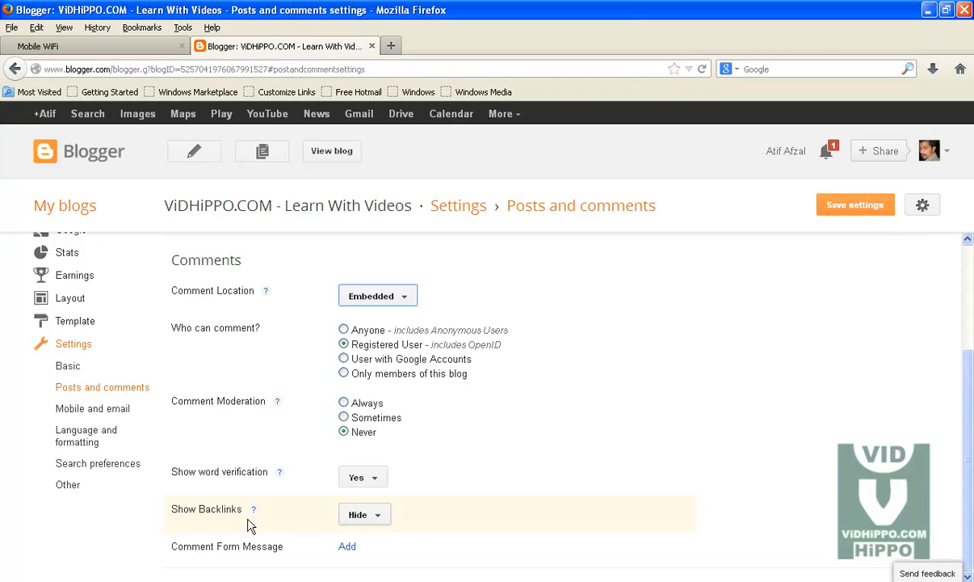
- Keep Show Backlinks set to Hide, then move to the Mobile and email settings
click(382, 516)
click(382, 517)
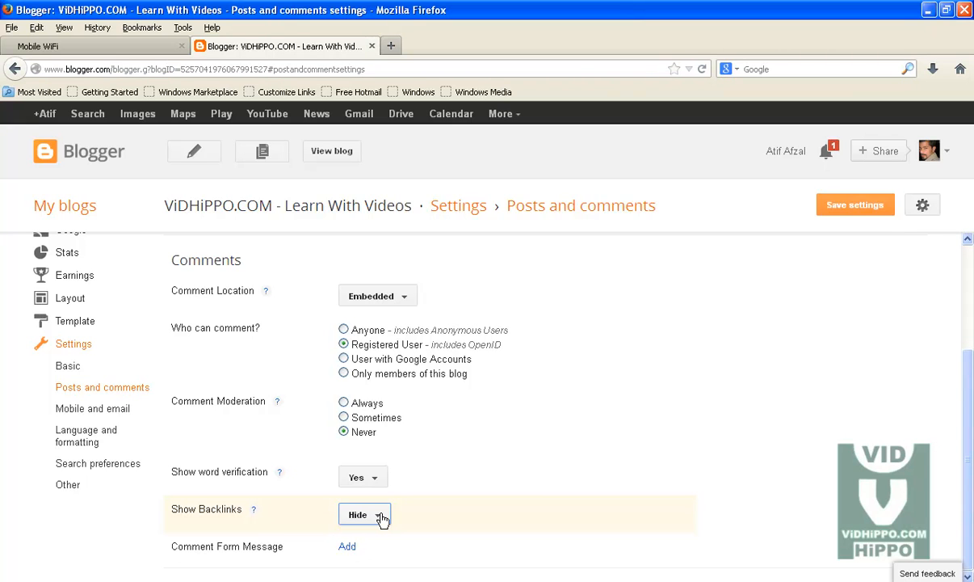
click(382, 520)
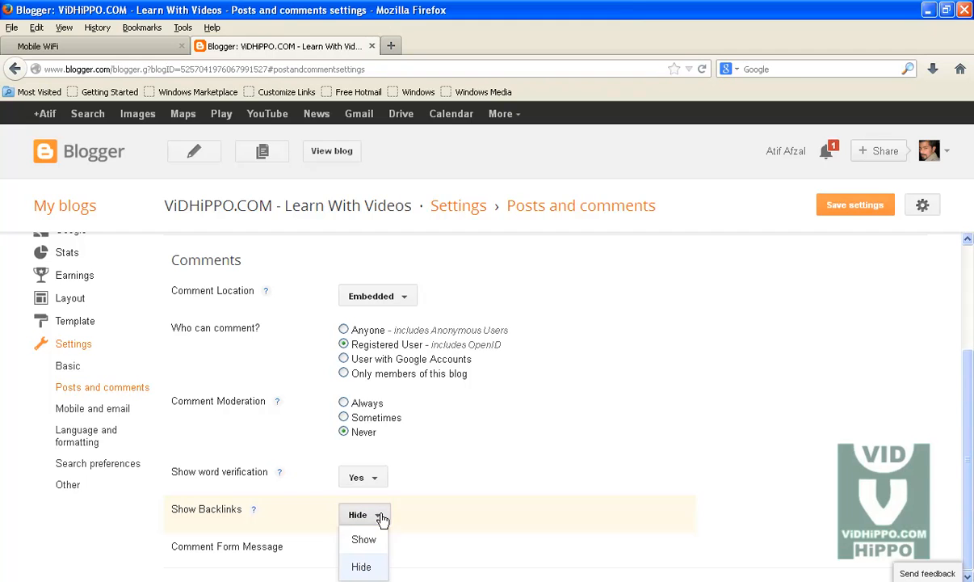
click(373, 574)
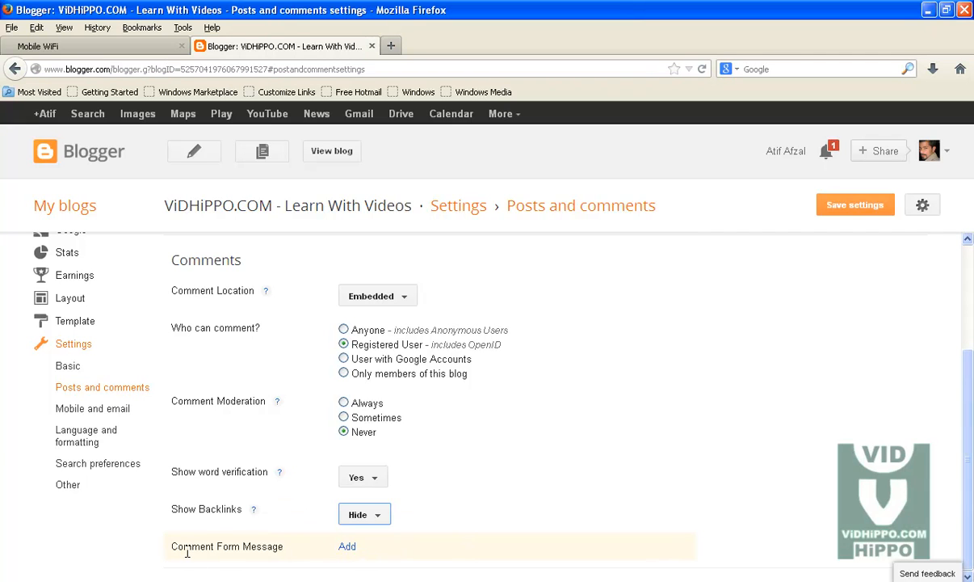
click(69, 414)
click(476, 305)
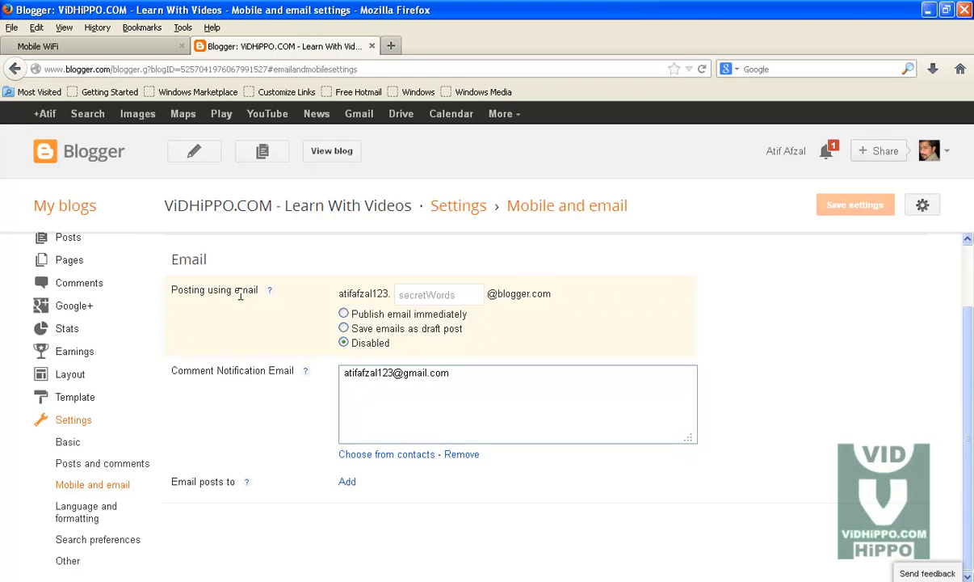
click(436, 293)
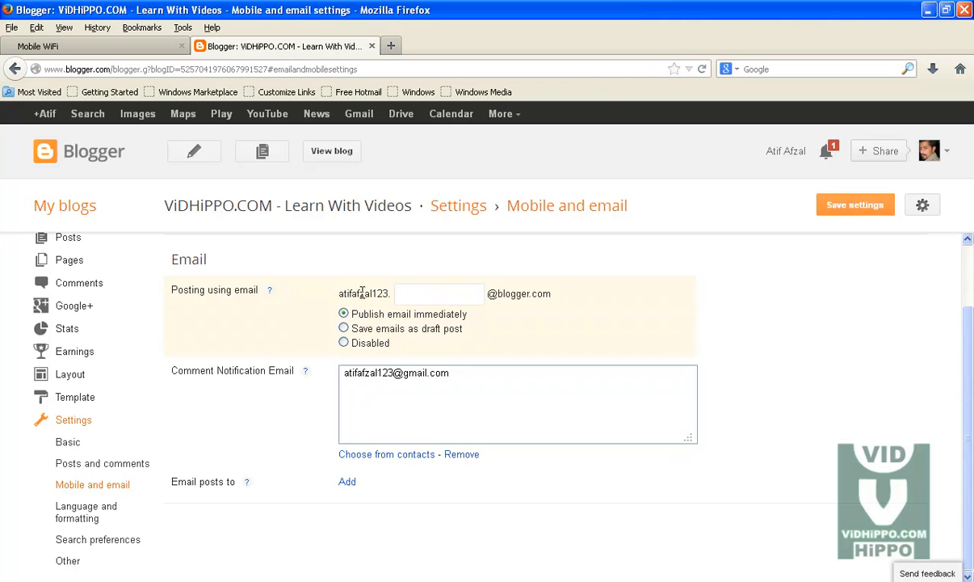
drag(390, 295, 327, 295)
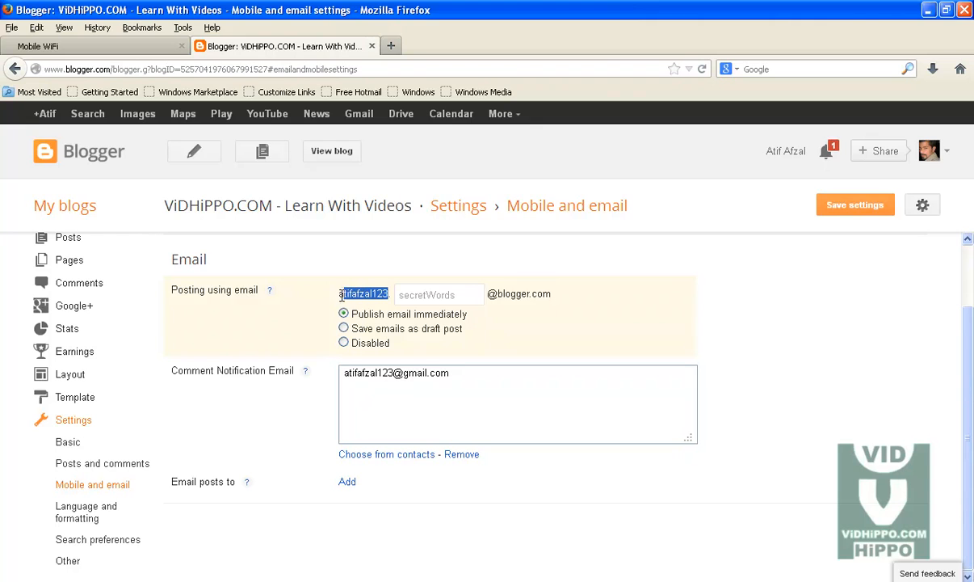
click(408, 294)
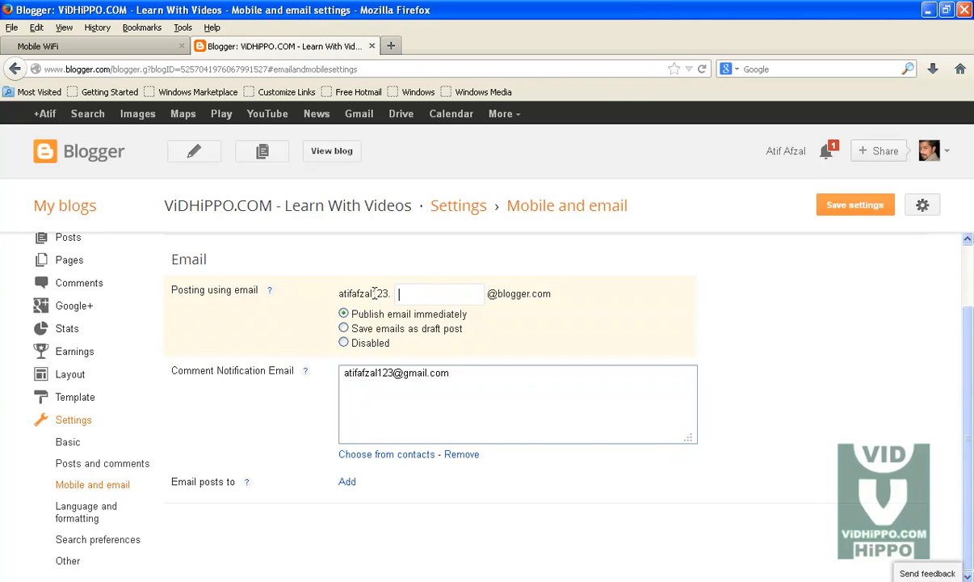
drag(340, 294, 429, 299)
click(429, 297)
text(vidhippo)
click(474, 294)
- Try Save as draft and Disabled, then reselect Publish email immediately and highlight the notification address
click(344, 328)
click(372, 351)
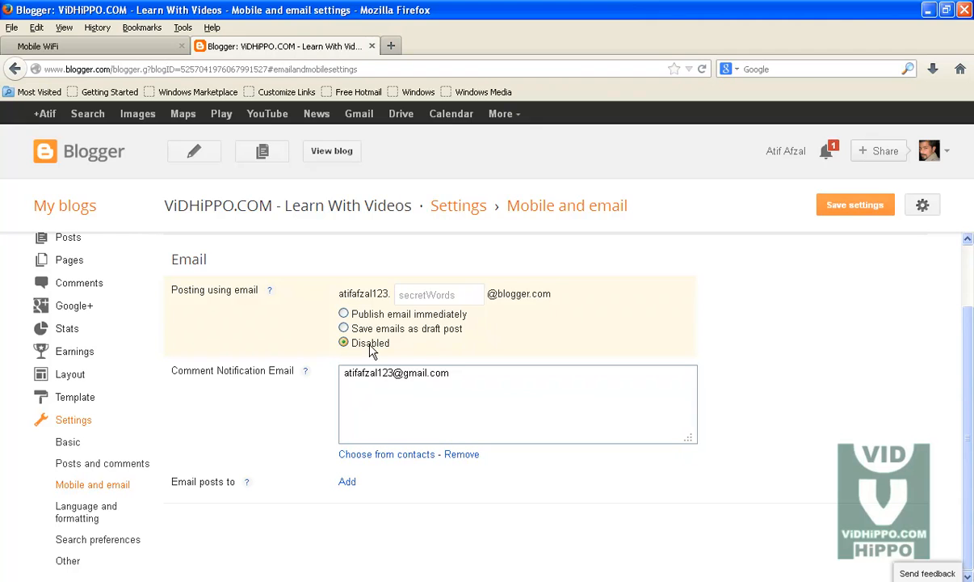
click(345, 315)
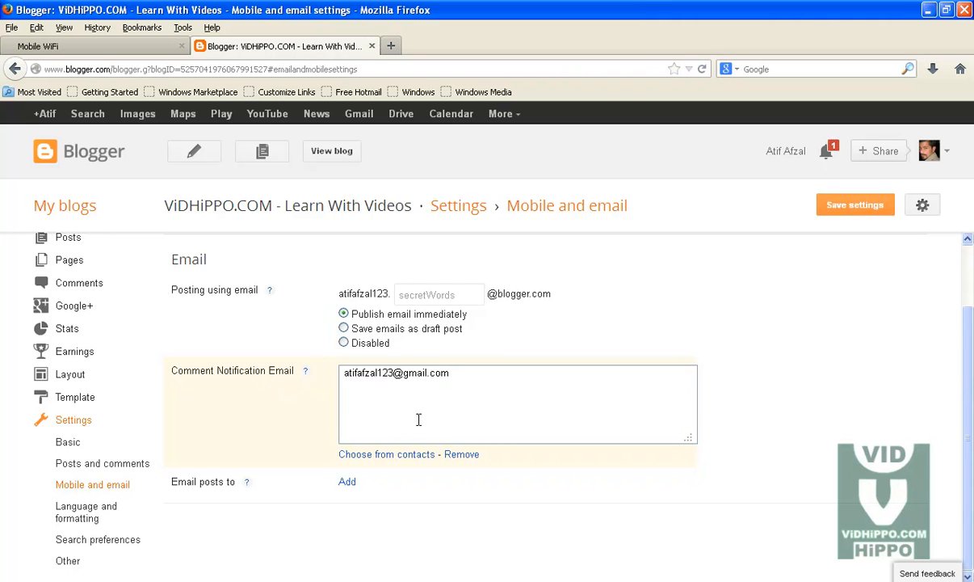
drag(466, 373, 323, 378)
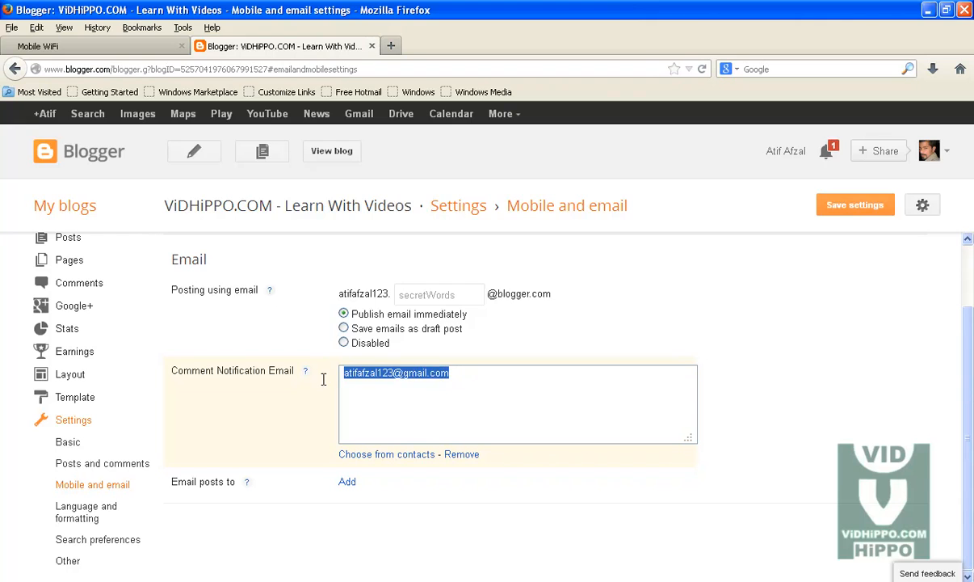
click(393, 378)
drag(470, 378, 293, 379)
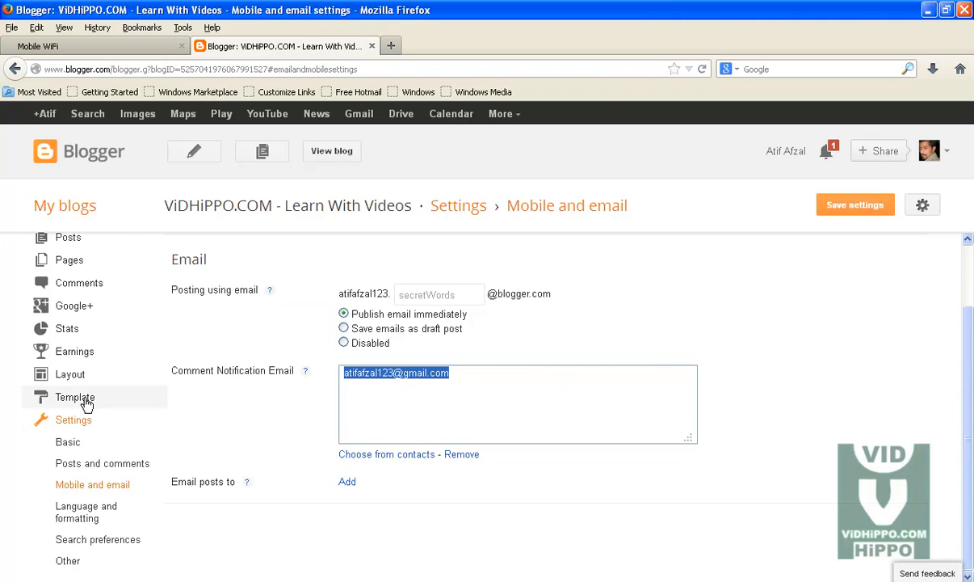
- Discard unsaved changes, open Language and formatting, and keep transliteration set to Hindi
click(85, 520)
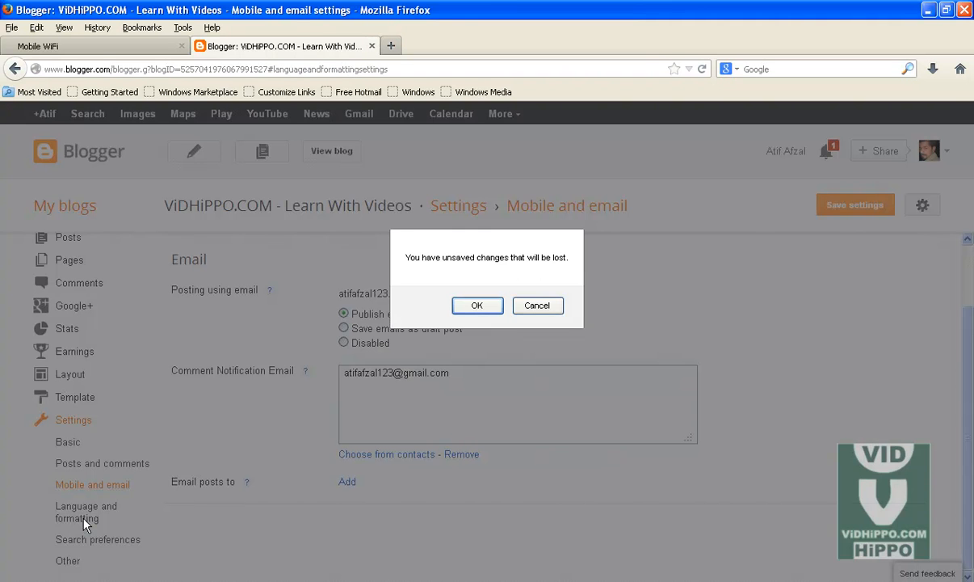
click(464, 307)
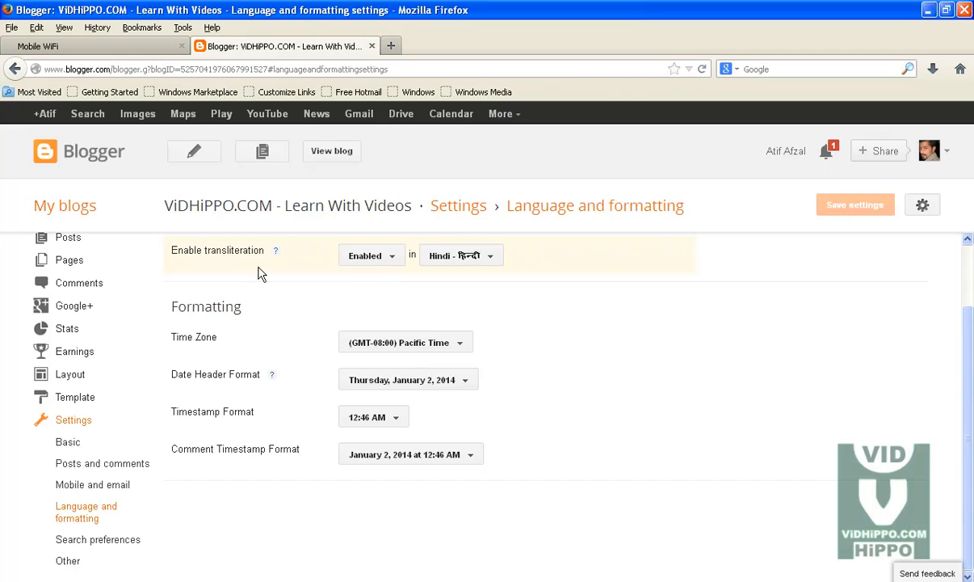
drag(172, 250, 255, 251)
click(488, 256)
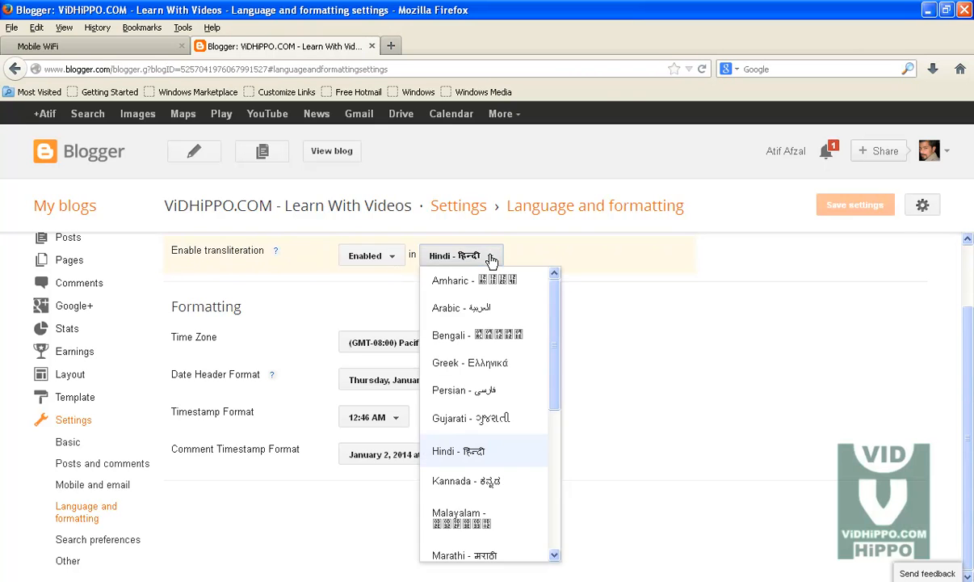
click(594, 292)
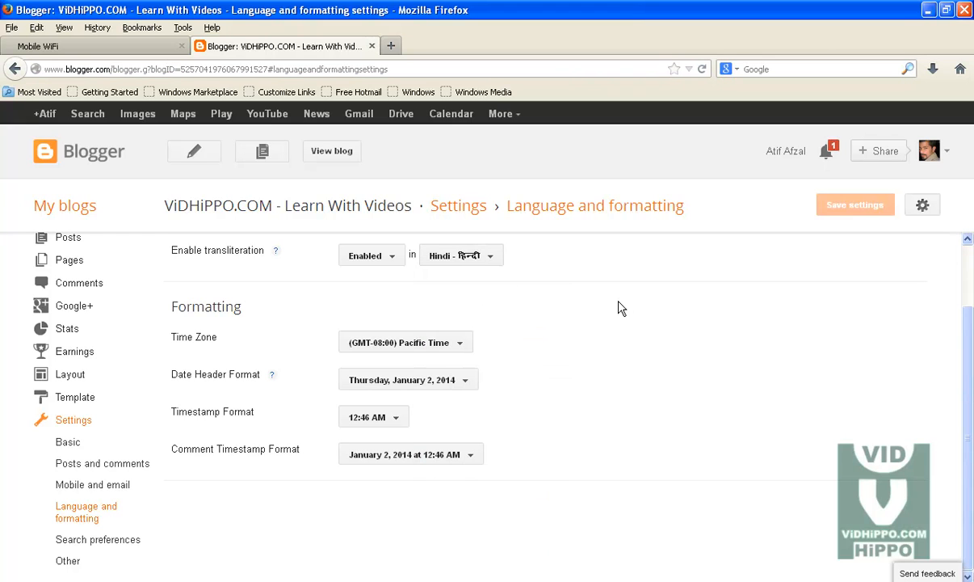
drag(245, 308, 170, 307)
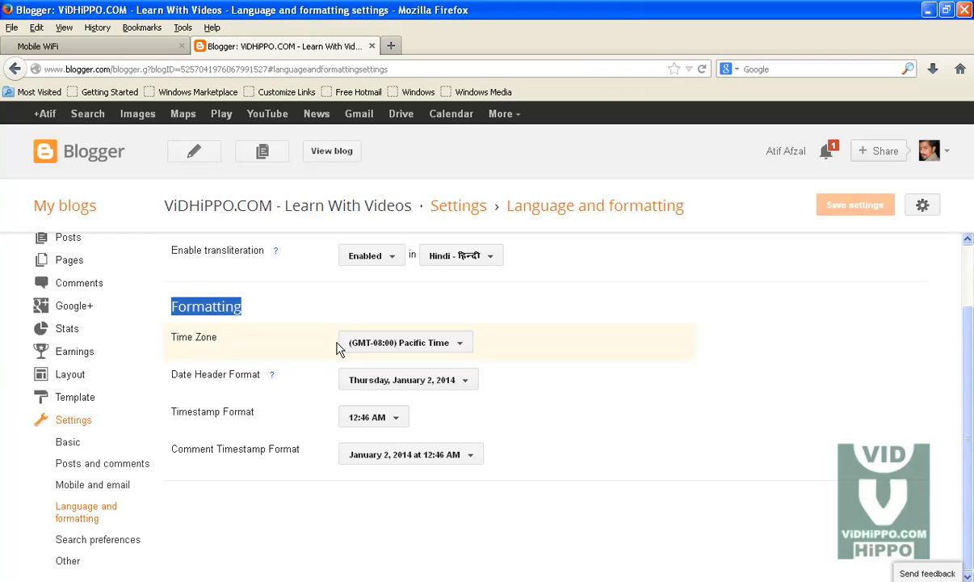
- Choose (GMT+05:00) Karachi from the Time Zone list
click(449, 345)
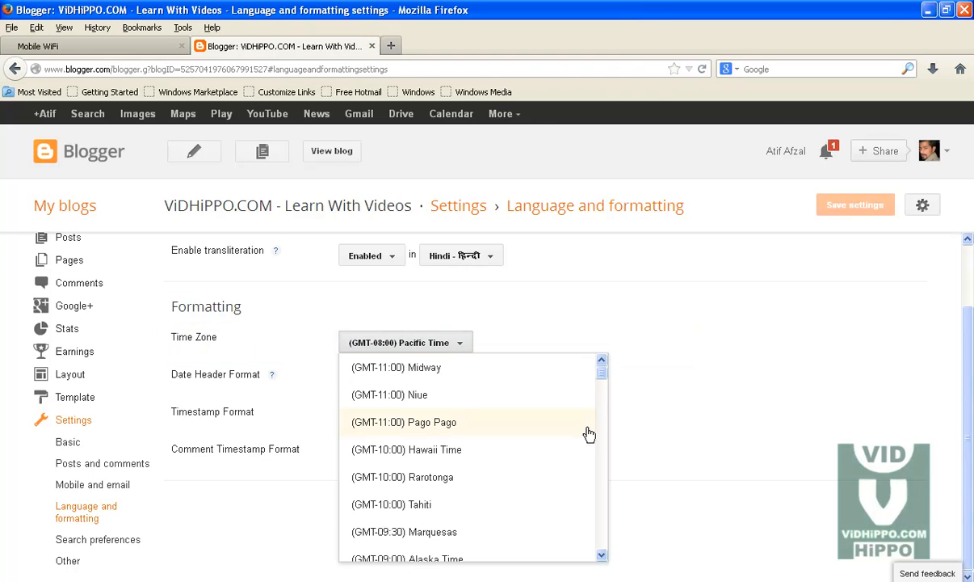
drag(602, 379, 601, 467)
click(601, 555)
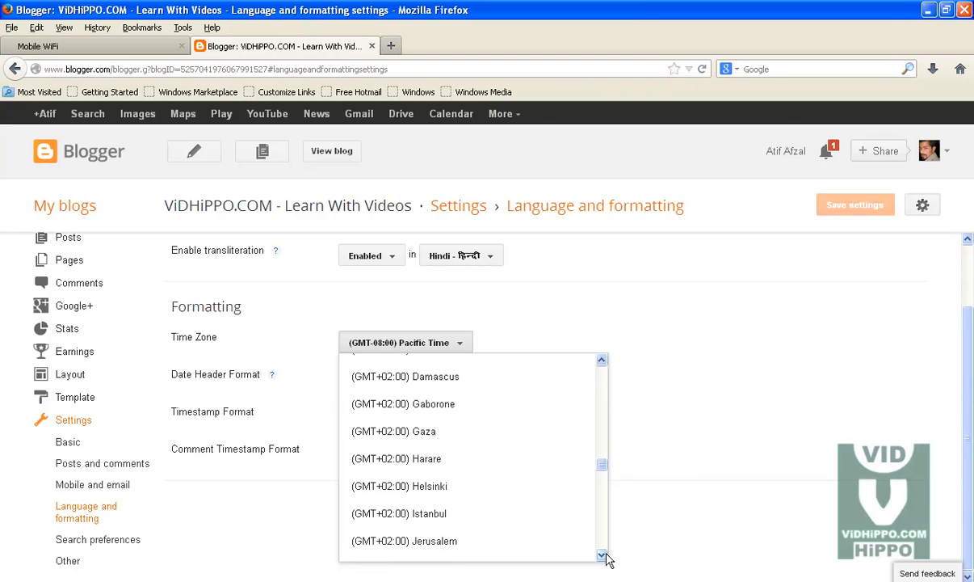
drag(602, 555, 602, 555)
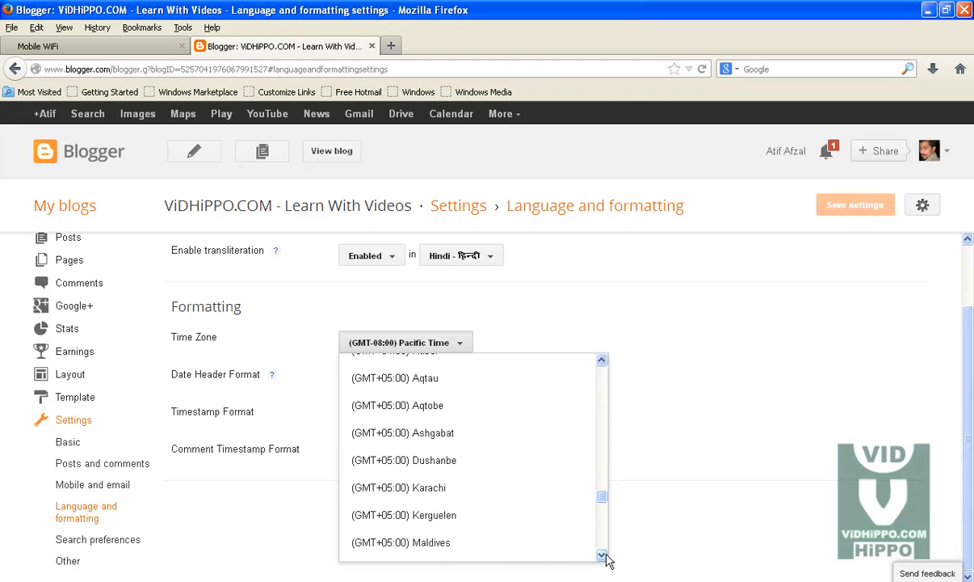
click(376, 489)
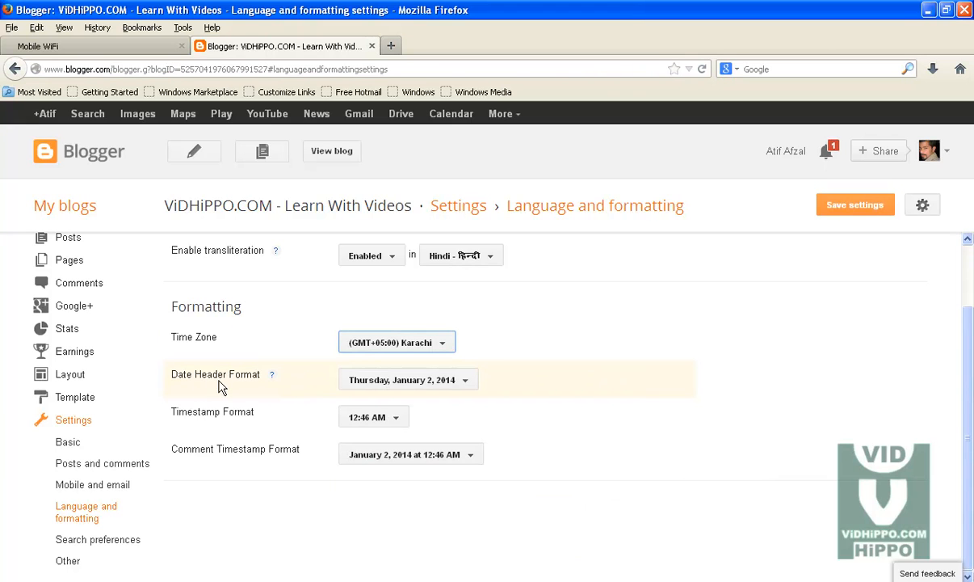
click(433, 379)
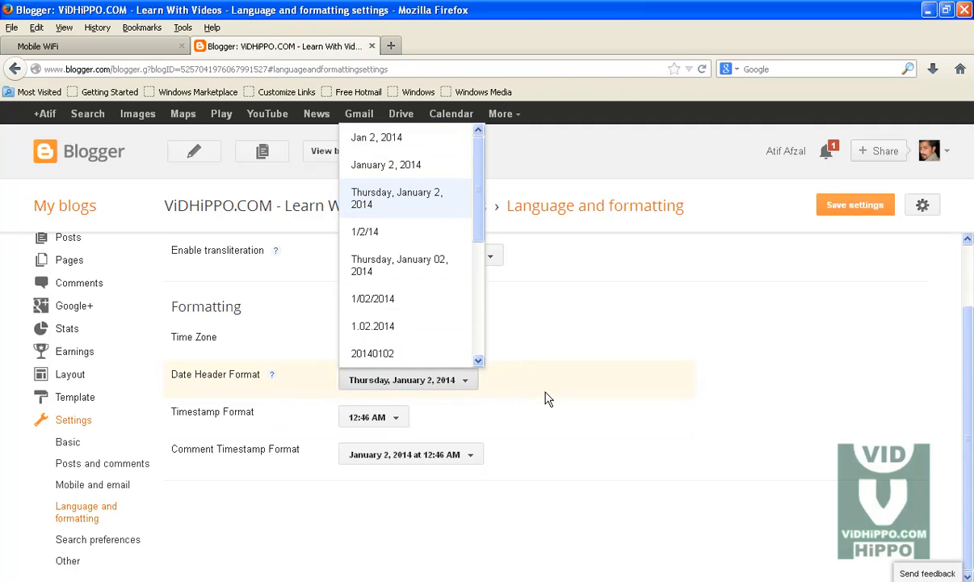
- Keep the date header, 12:46 AM timestamp and comment timestamp formats, then view the Vidhippo-social-links image
click(521, 376)
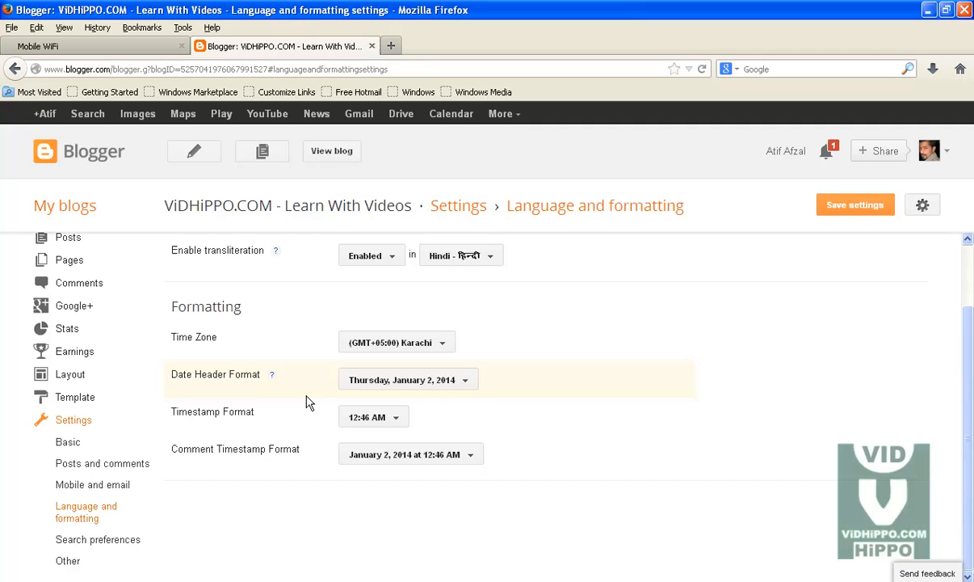
click(391, 420)
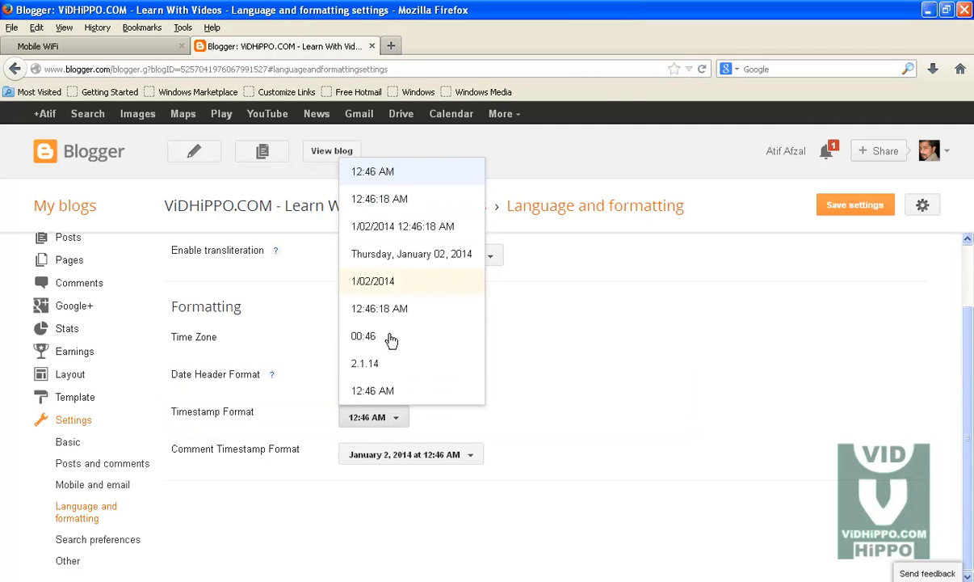
click(391, 393)
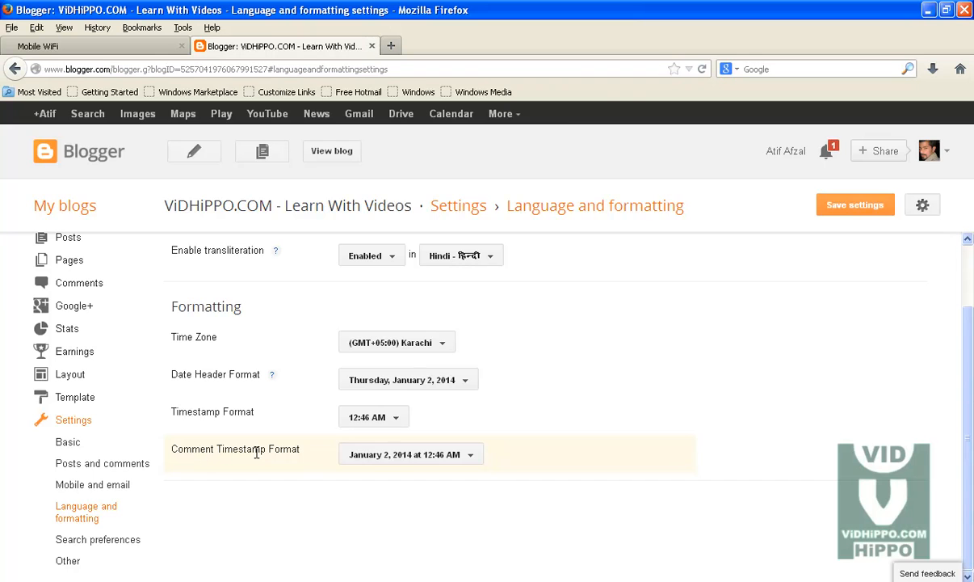
click(431, 454)
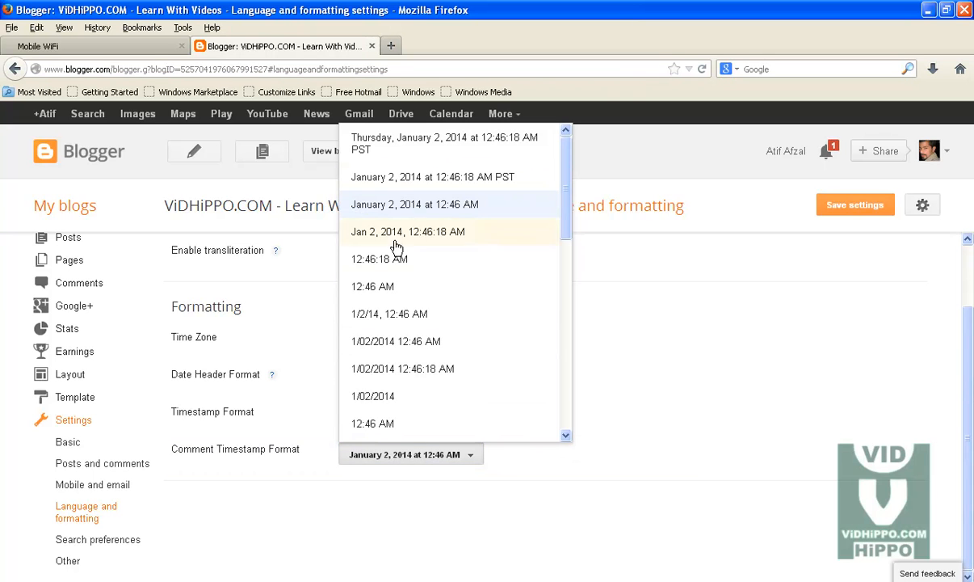
click(653, 421)
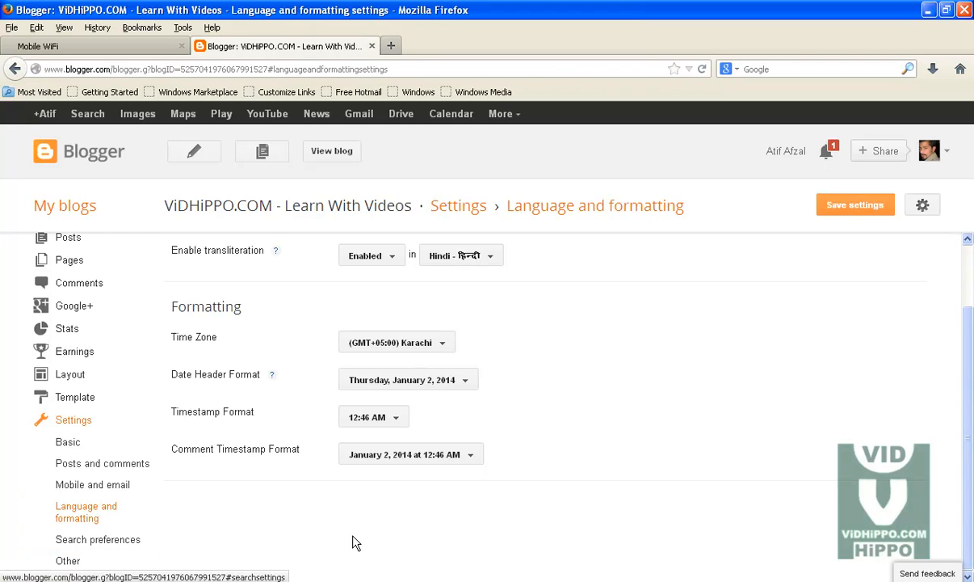
click(421, 579)
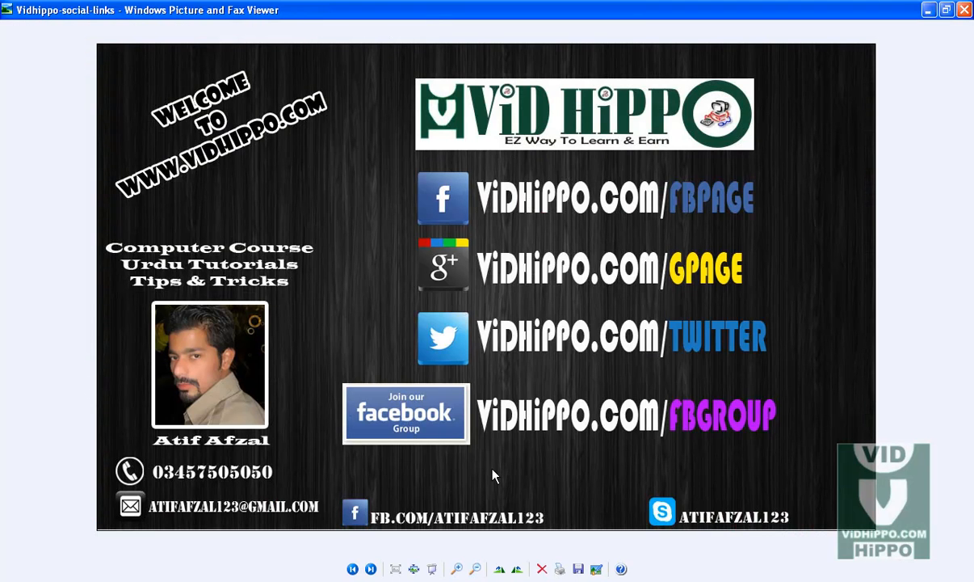